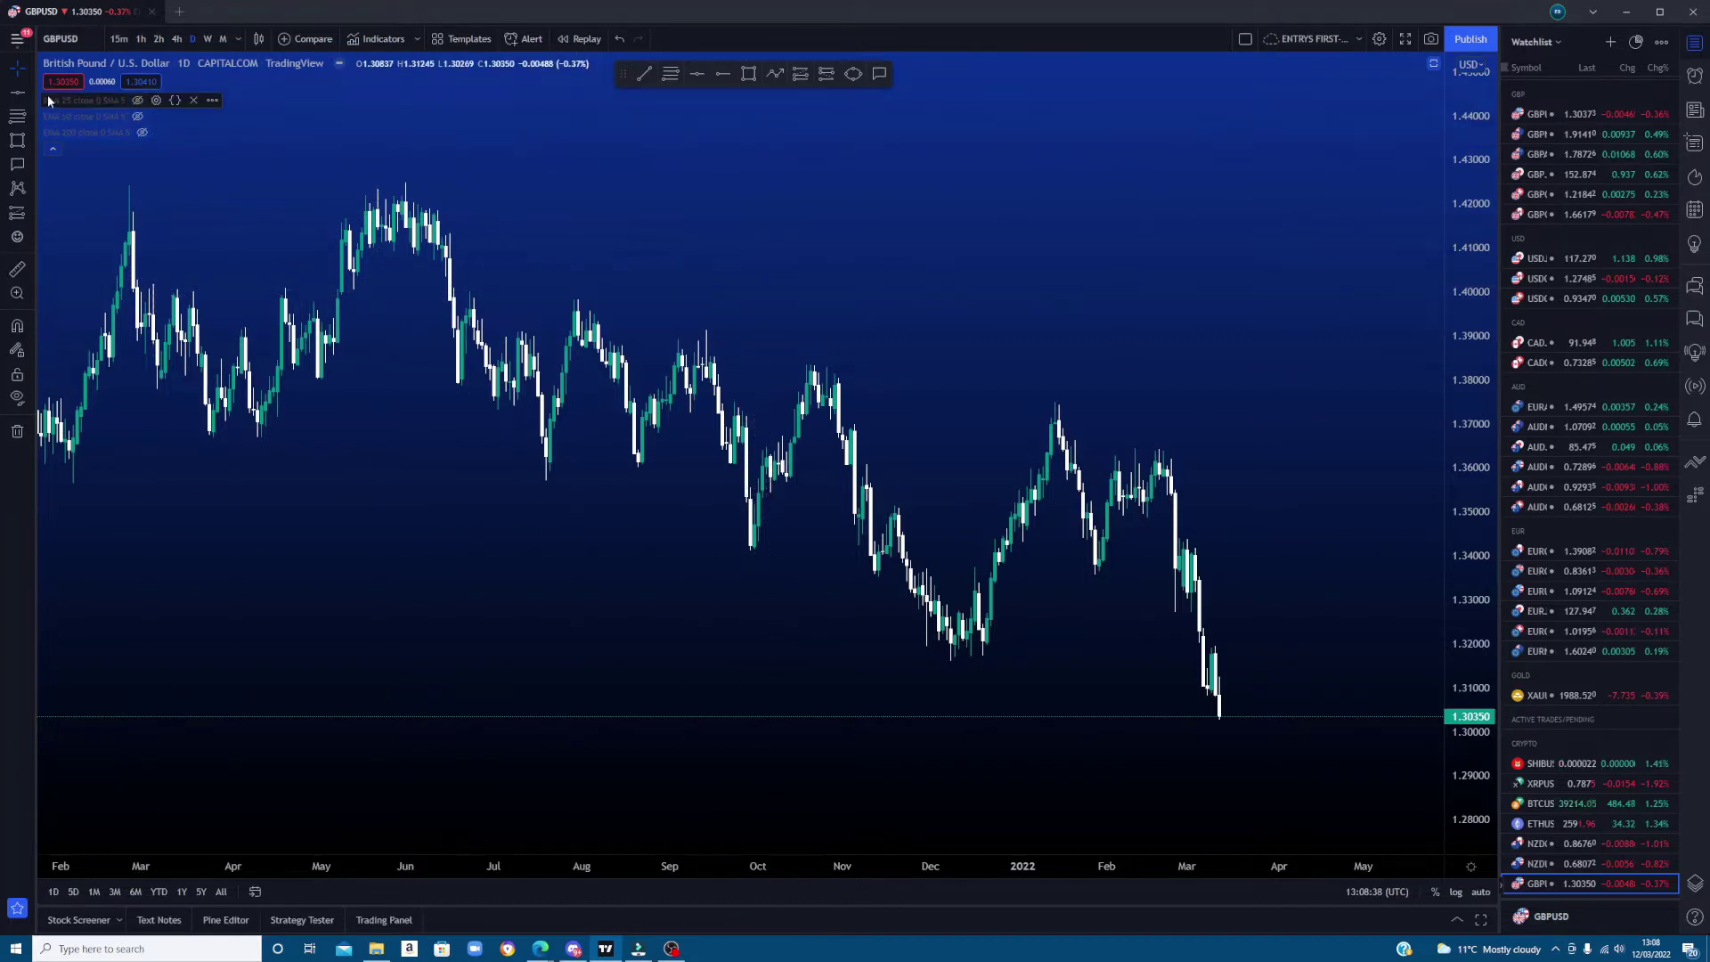
# - Draw horizontal lines on the GBPUSD daily chart at about 1.42163, 1.37441 and 1.34130
pyautogui.click(17, 93)
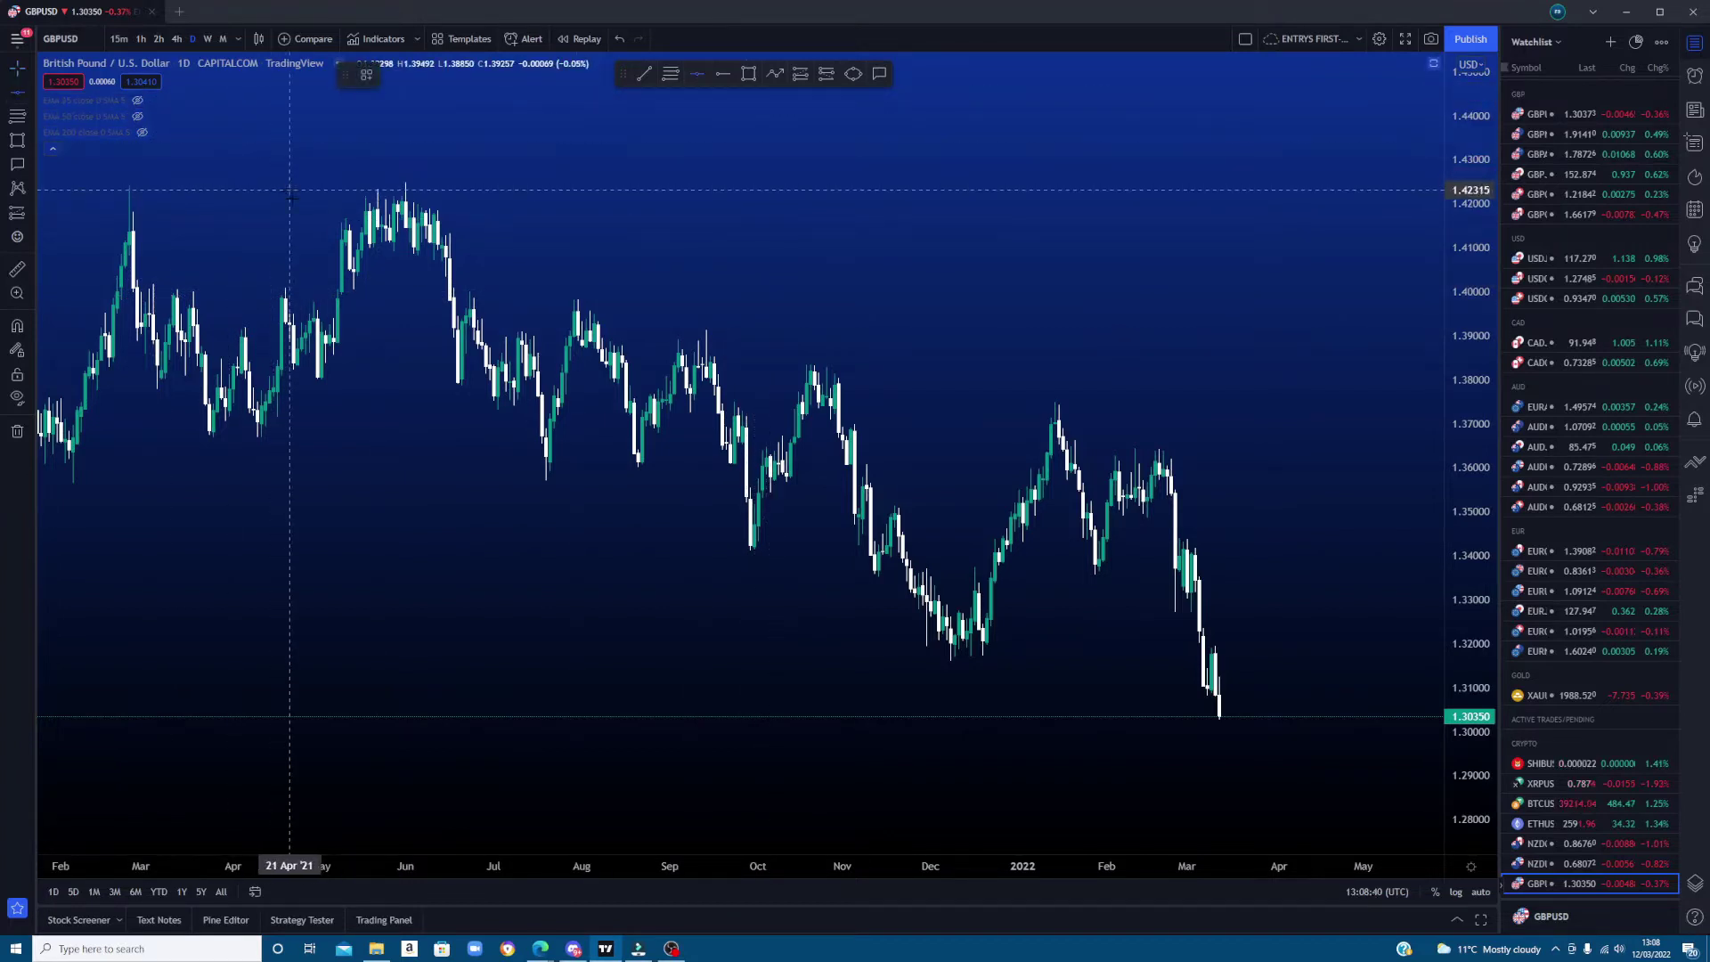
pyautogui.click(293, 195)
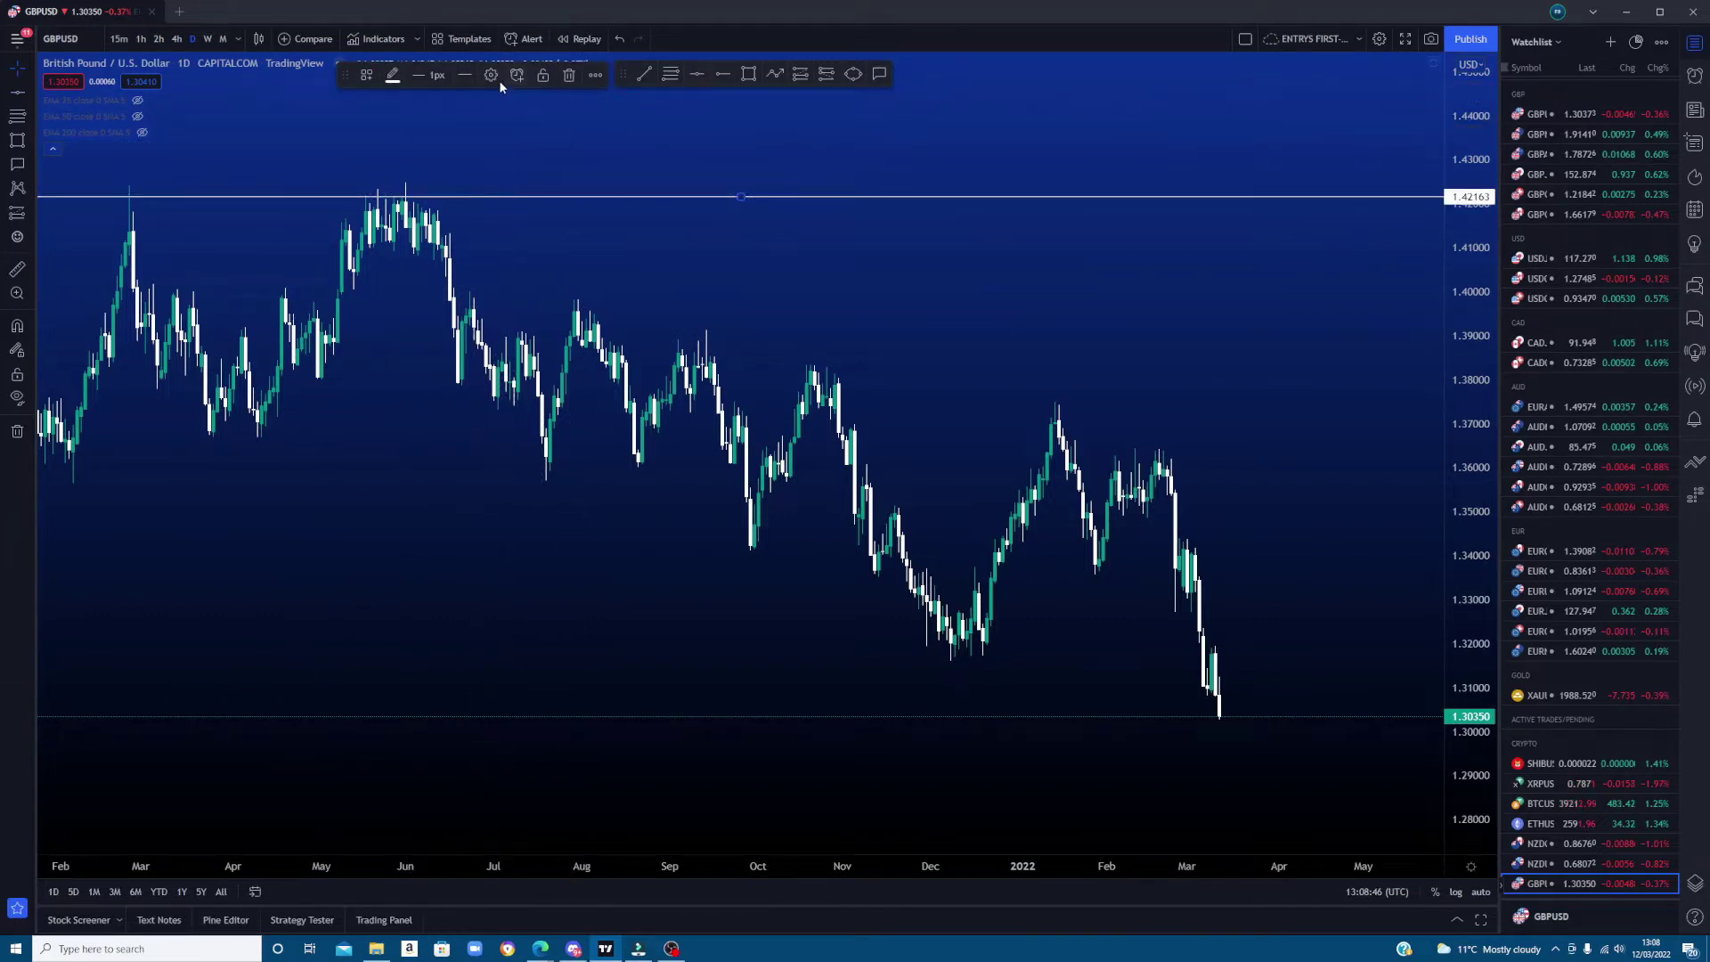
pyautogui.click(697, 74)
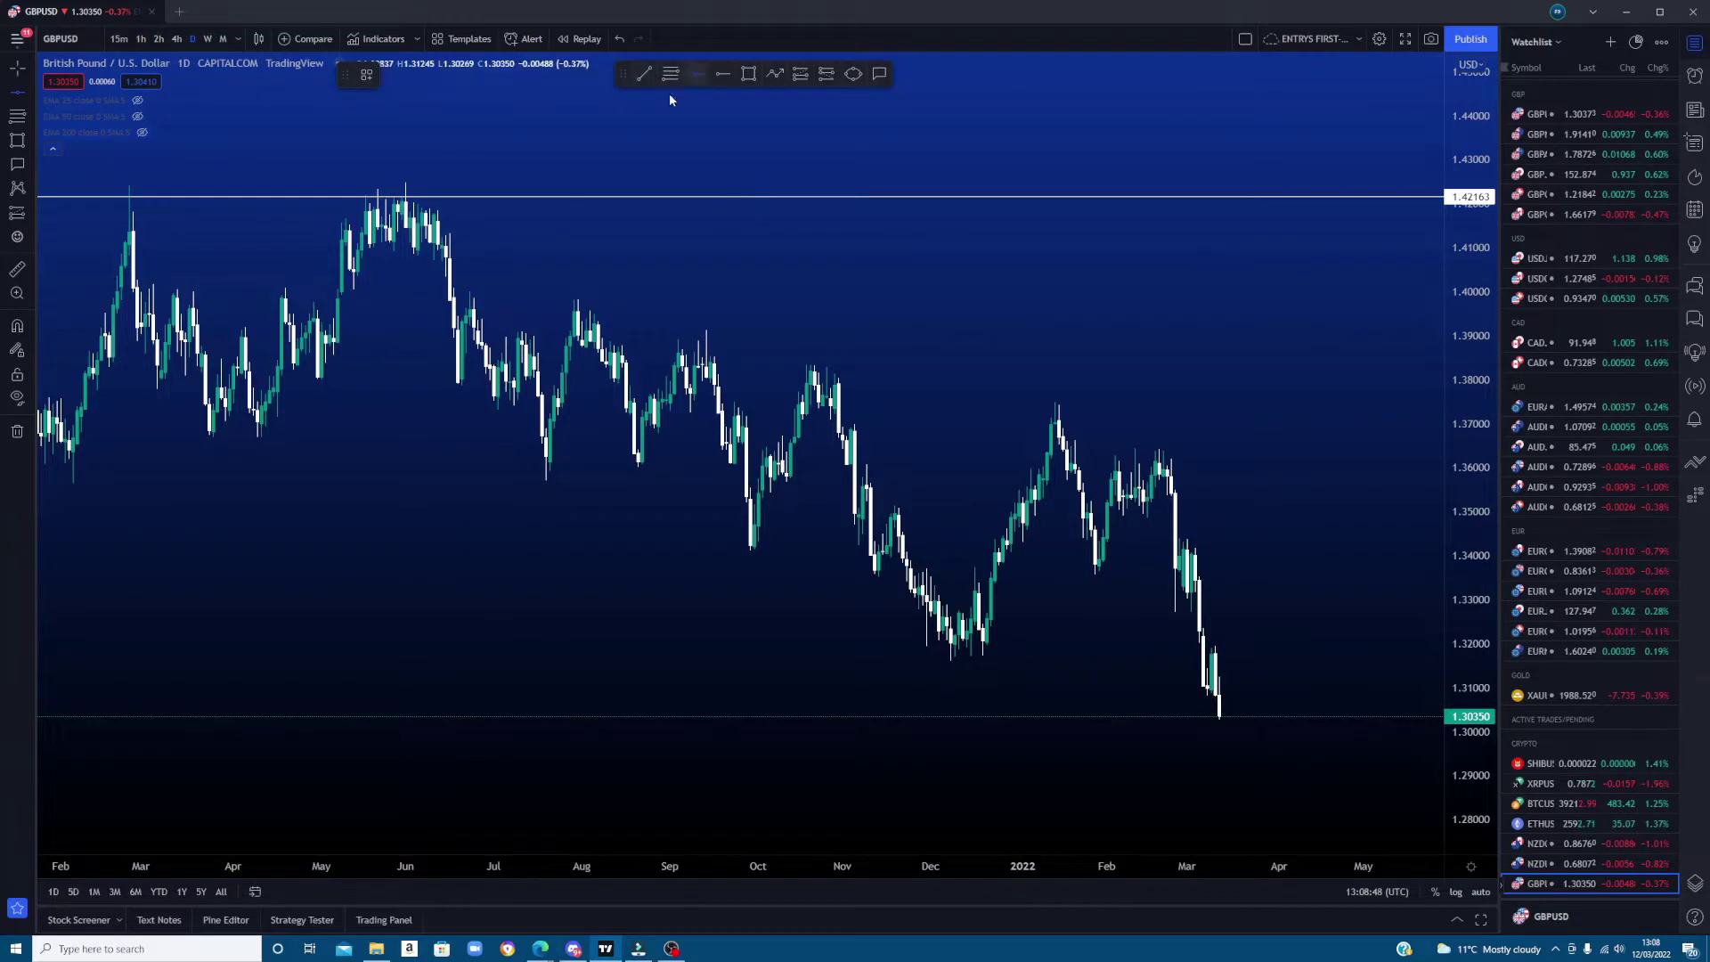
pyautogui.click(401, 405)
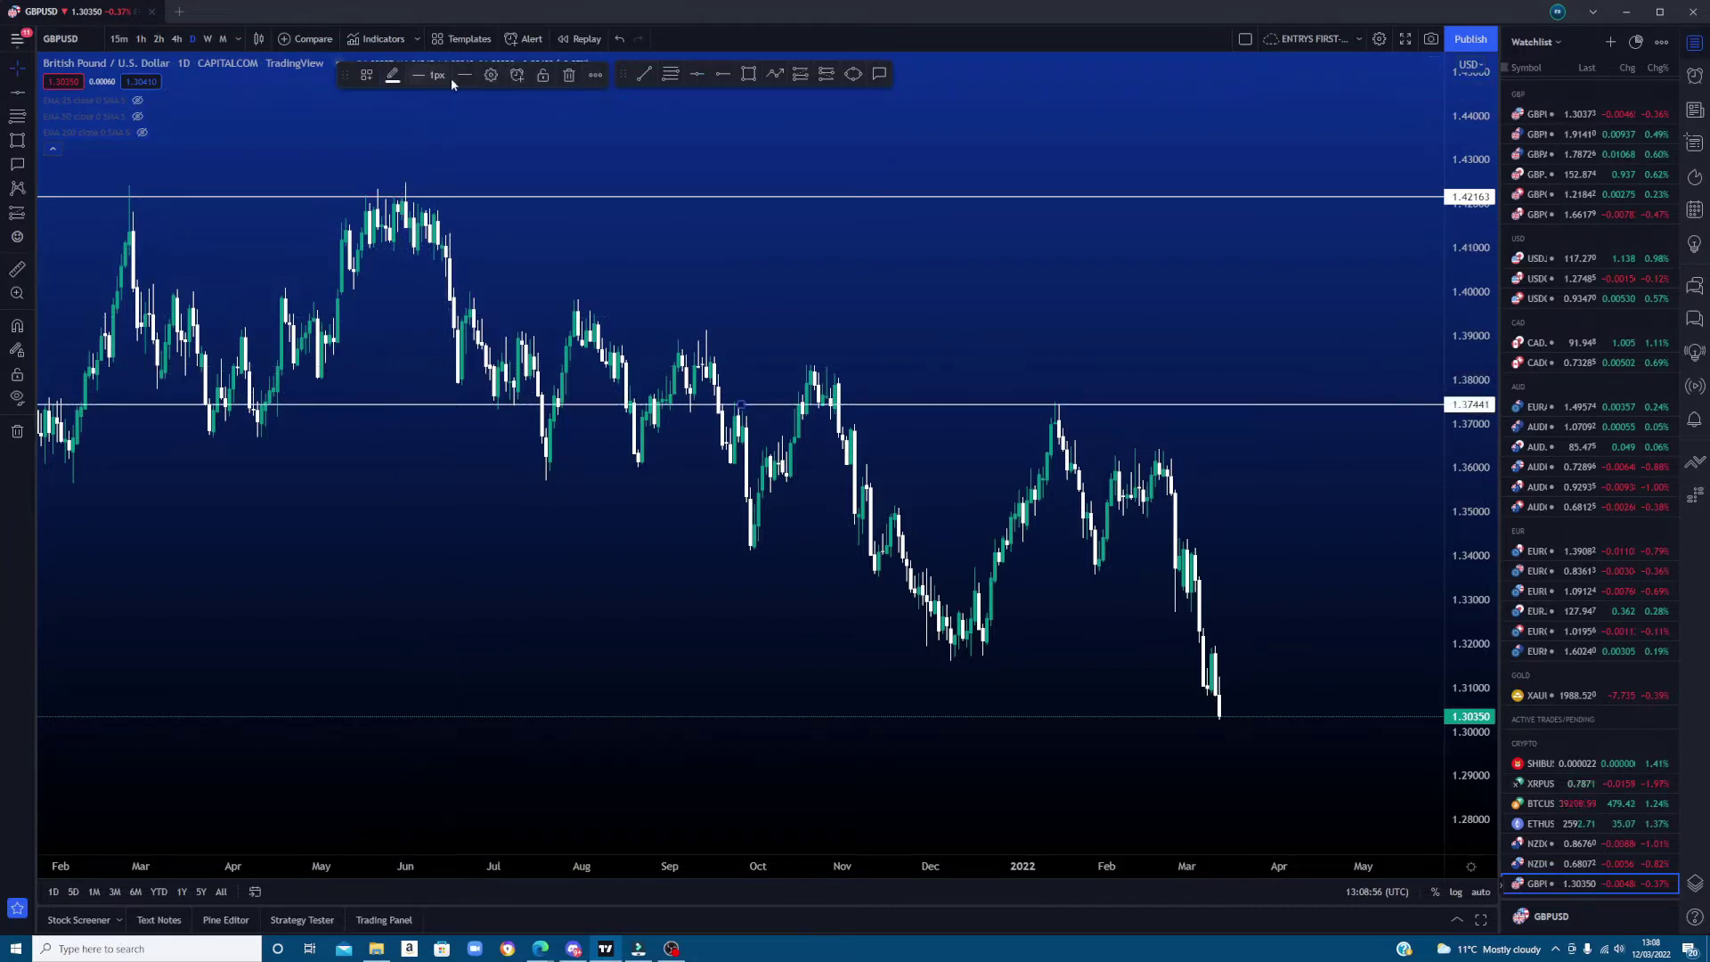
pyautogui.click(695, 76)
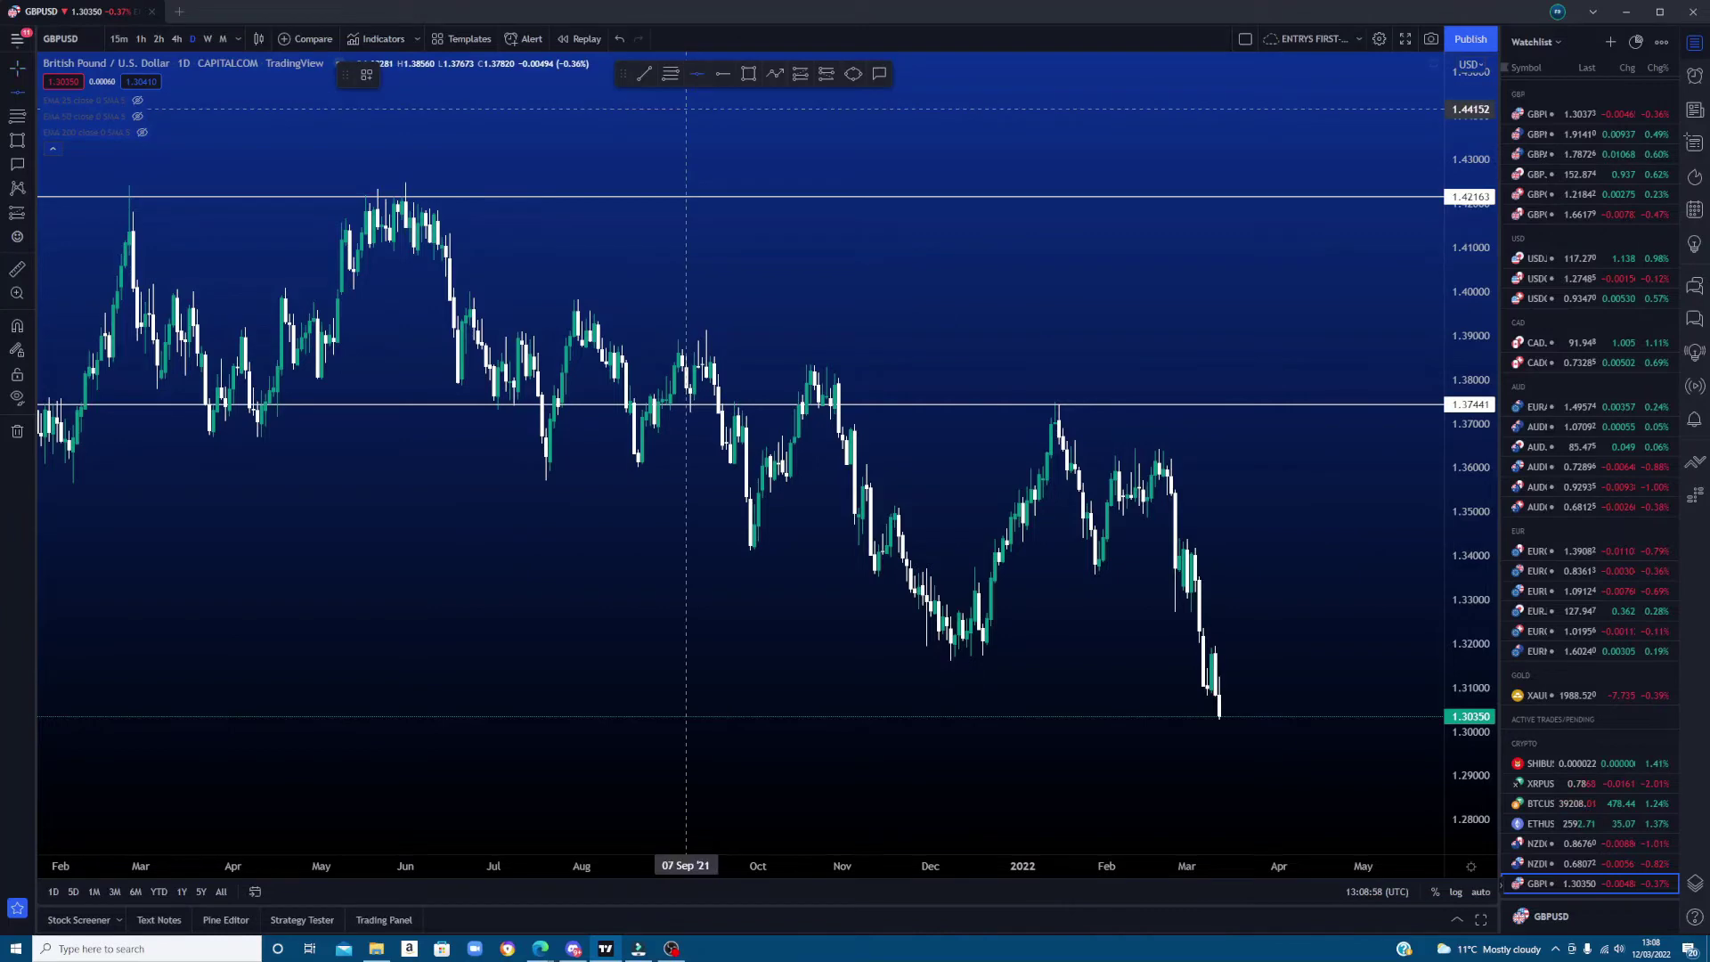
pyautogui.click(513, 550)
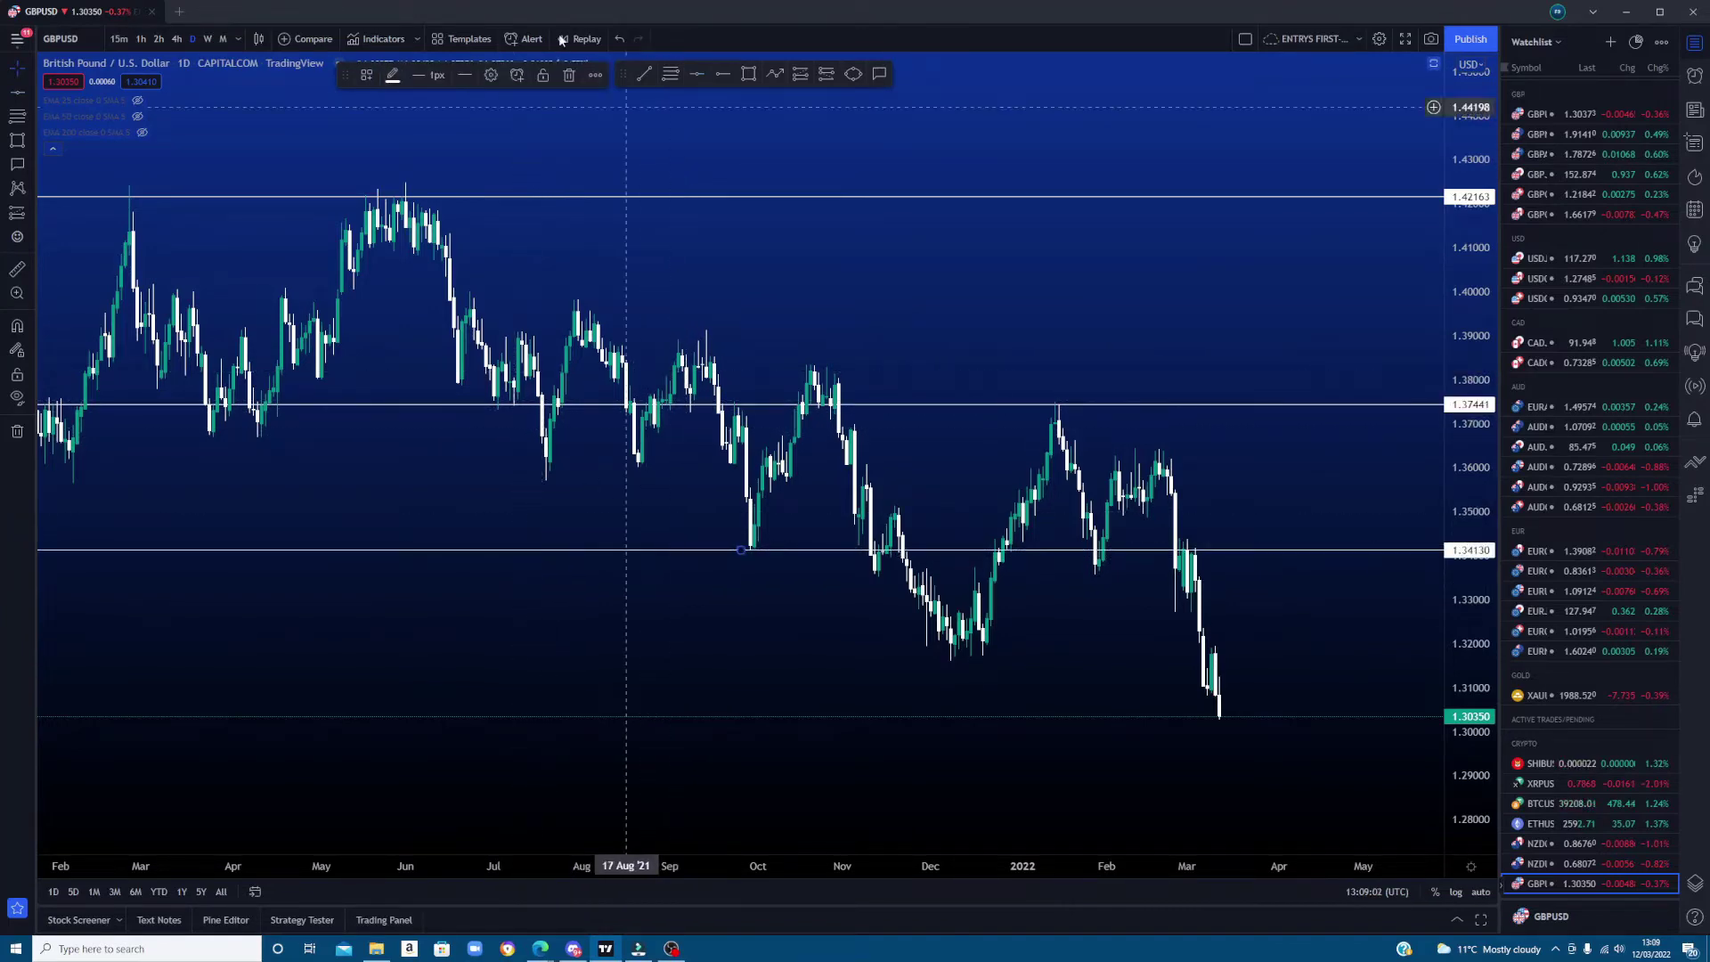
# - Add two more horizontal lines at about 1.28615 and 1.31694
pyautogui.scroll(-2, 517, 348)
pyautogui.scroll(-3, 517, 348)
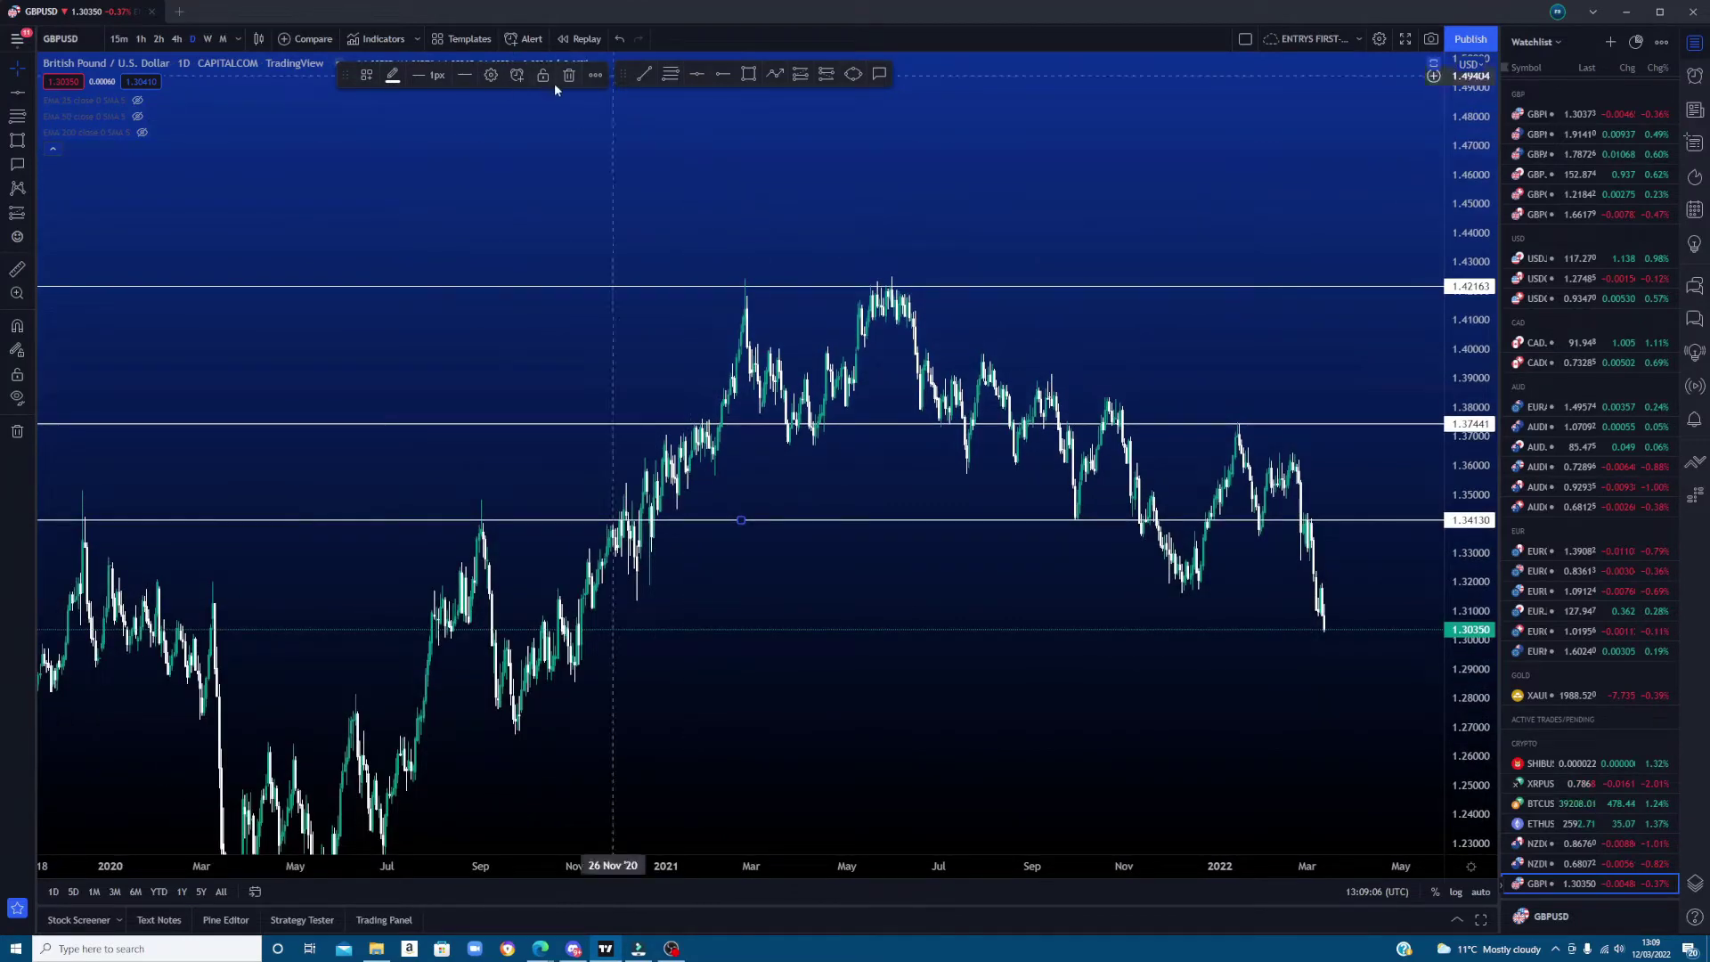
pyautogui.click(696, 74)
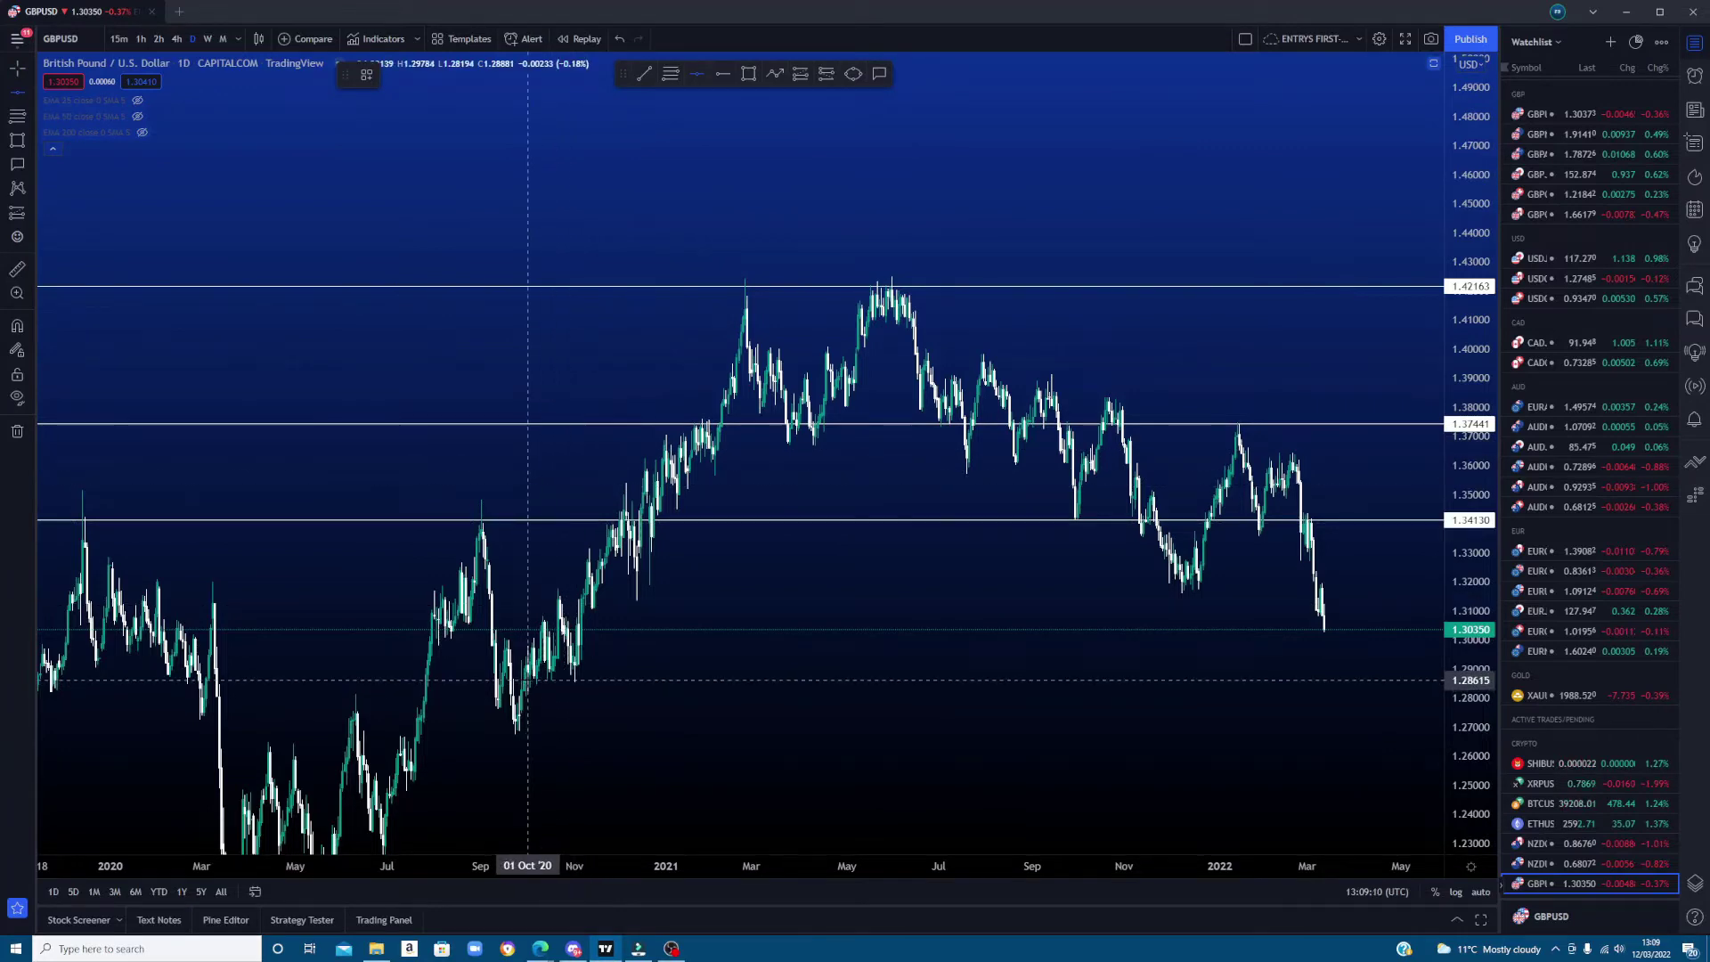
pyautogui.click(528, 680)
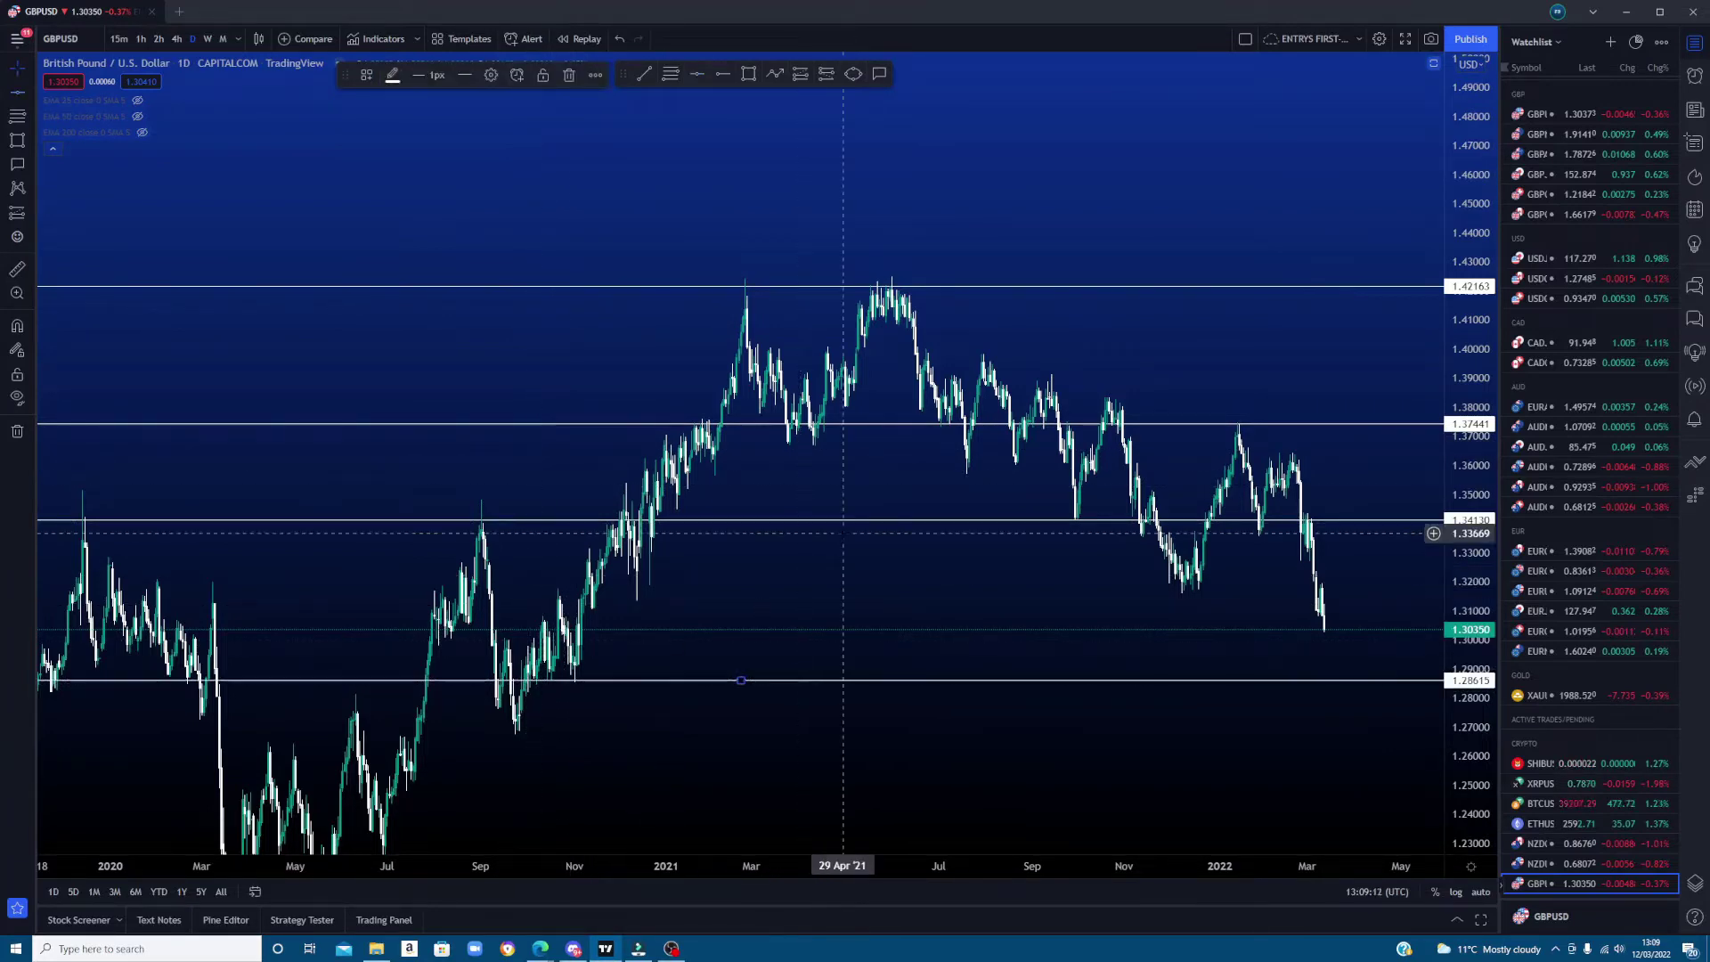
pyautogui.moveTo(819, 568); pyautogui.dragTo(691, 564)
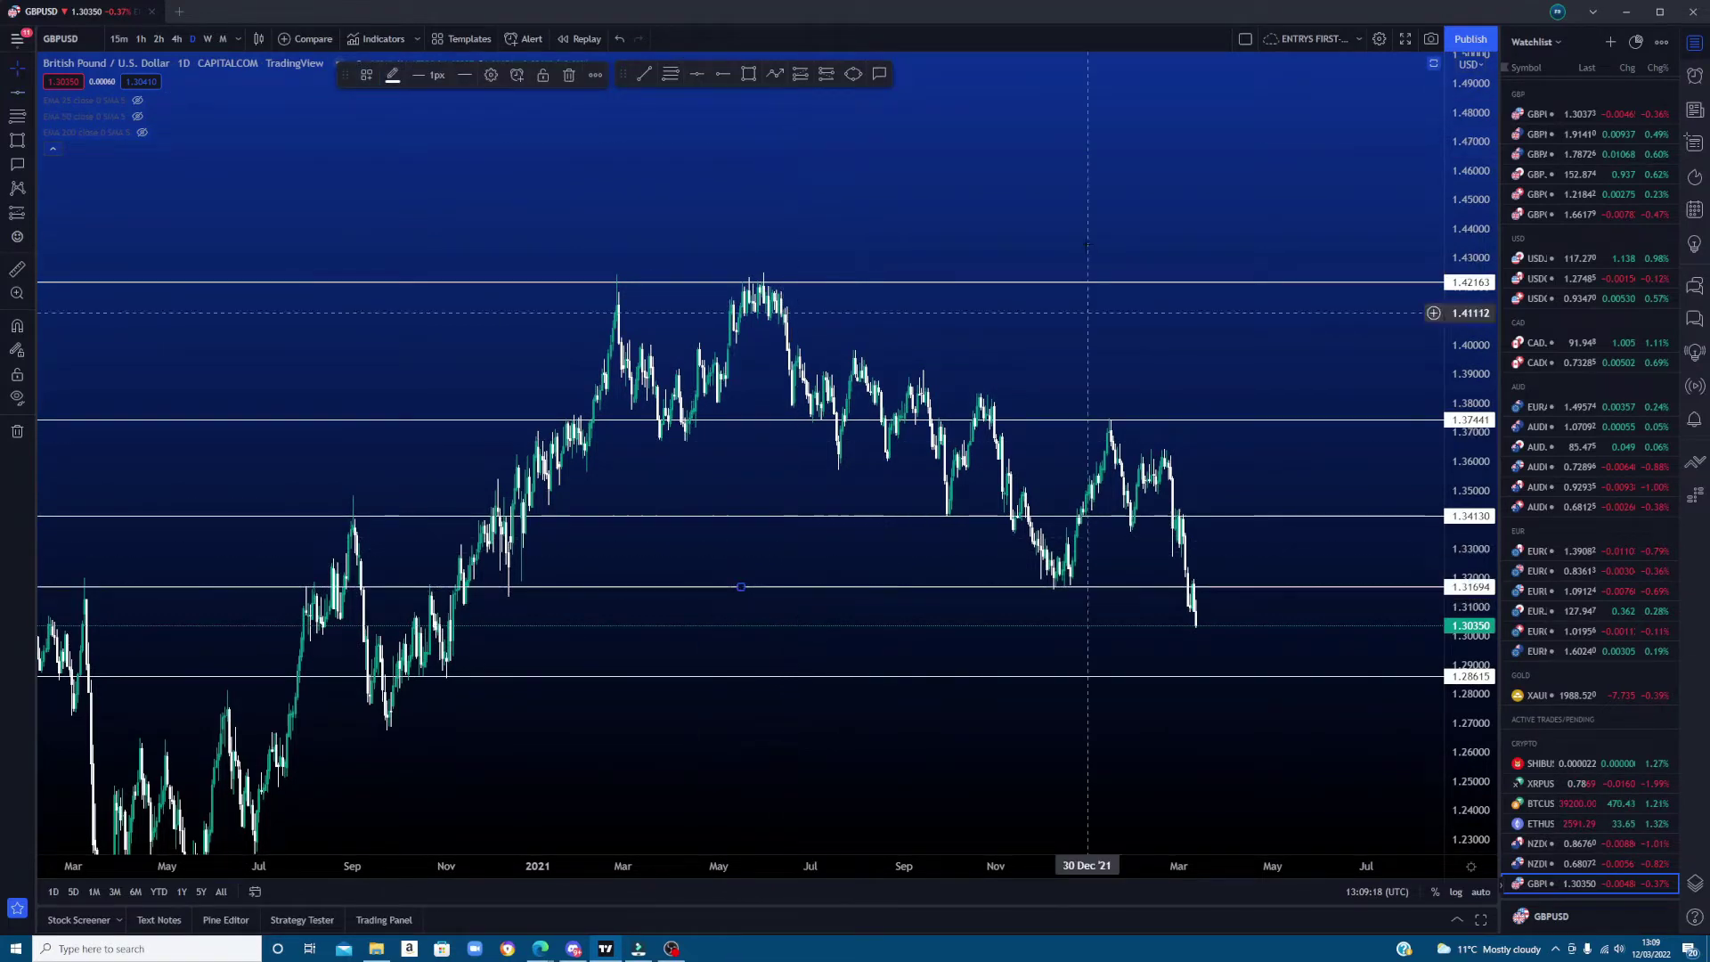
# - Add a callout reading "STRONG RESISTANCE LEVEL" that points at the 1.42163 line near mid-November 2021
pyautogui.rightClick(980, 192)
pyautogui.click(996, 205)
pyautogui.moveTo(1009, 236); pyautogui.dragTo(902, 242)
pyautogui.moveTo(1455, 316); pyautogui.dragTo(1455, 356)
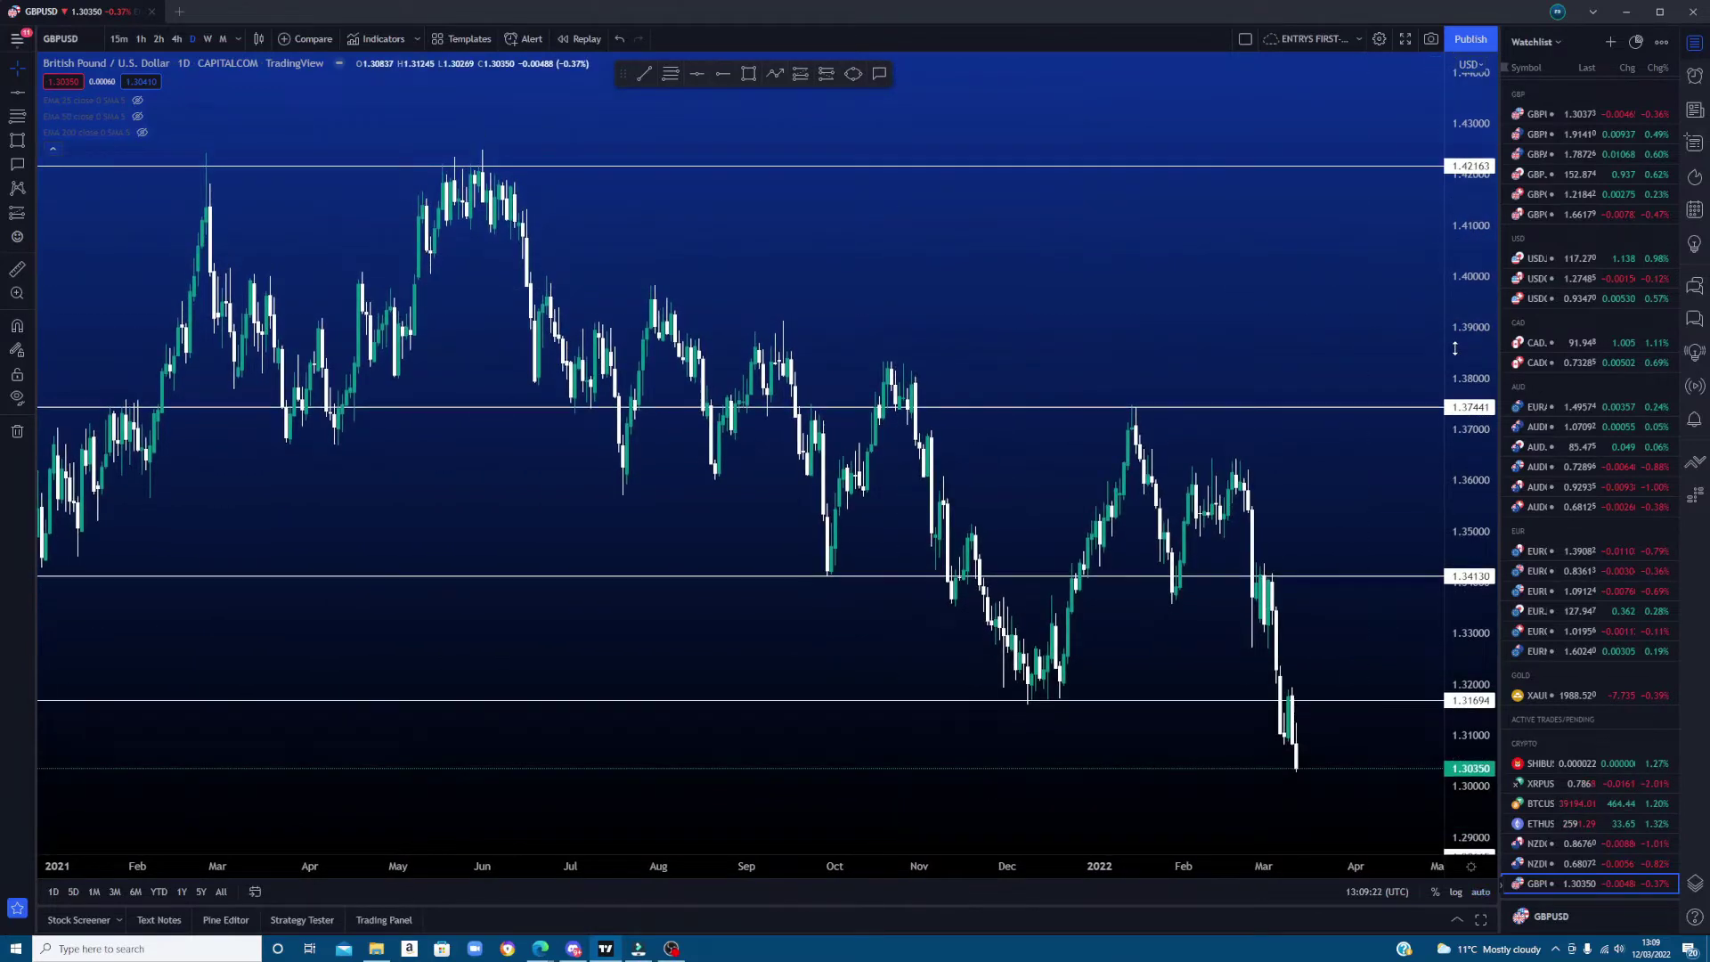
pyautogui.moveTo(1083, 340); pyautogui.dragTo(1007, 284)
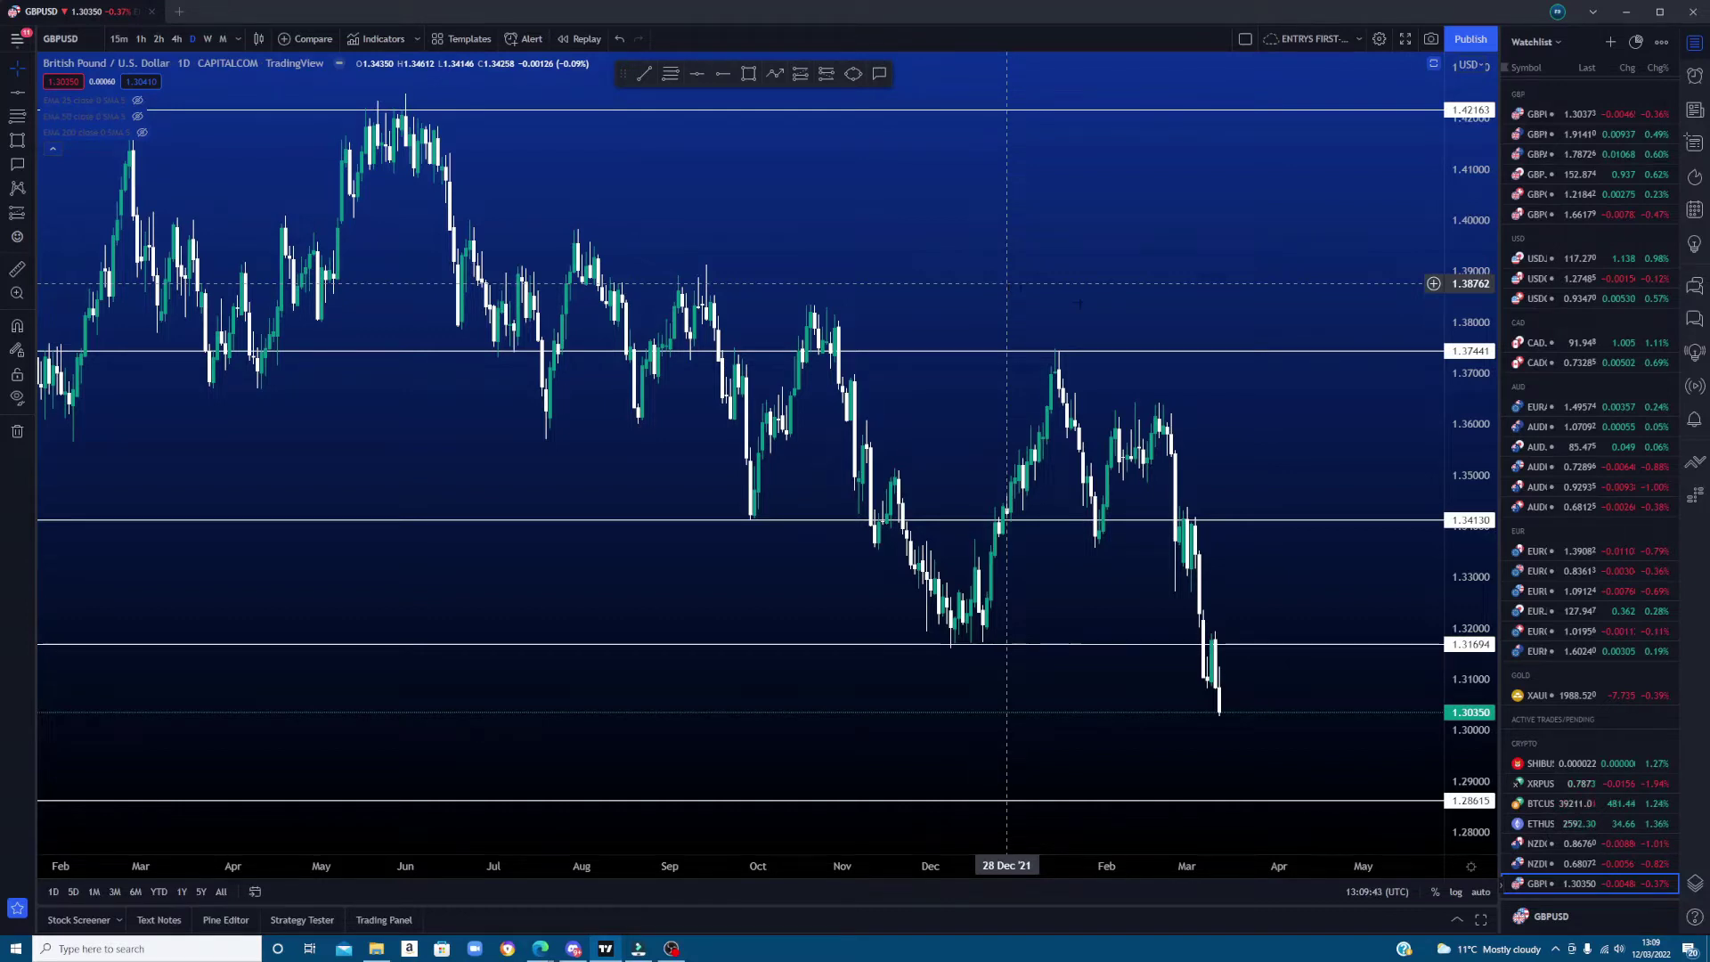
pyautogui.moveTo(974, 234); pyautogui.dragTo(971, 289)
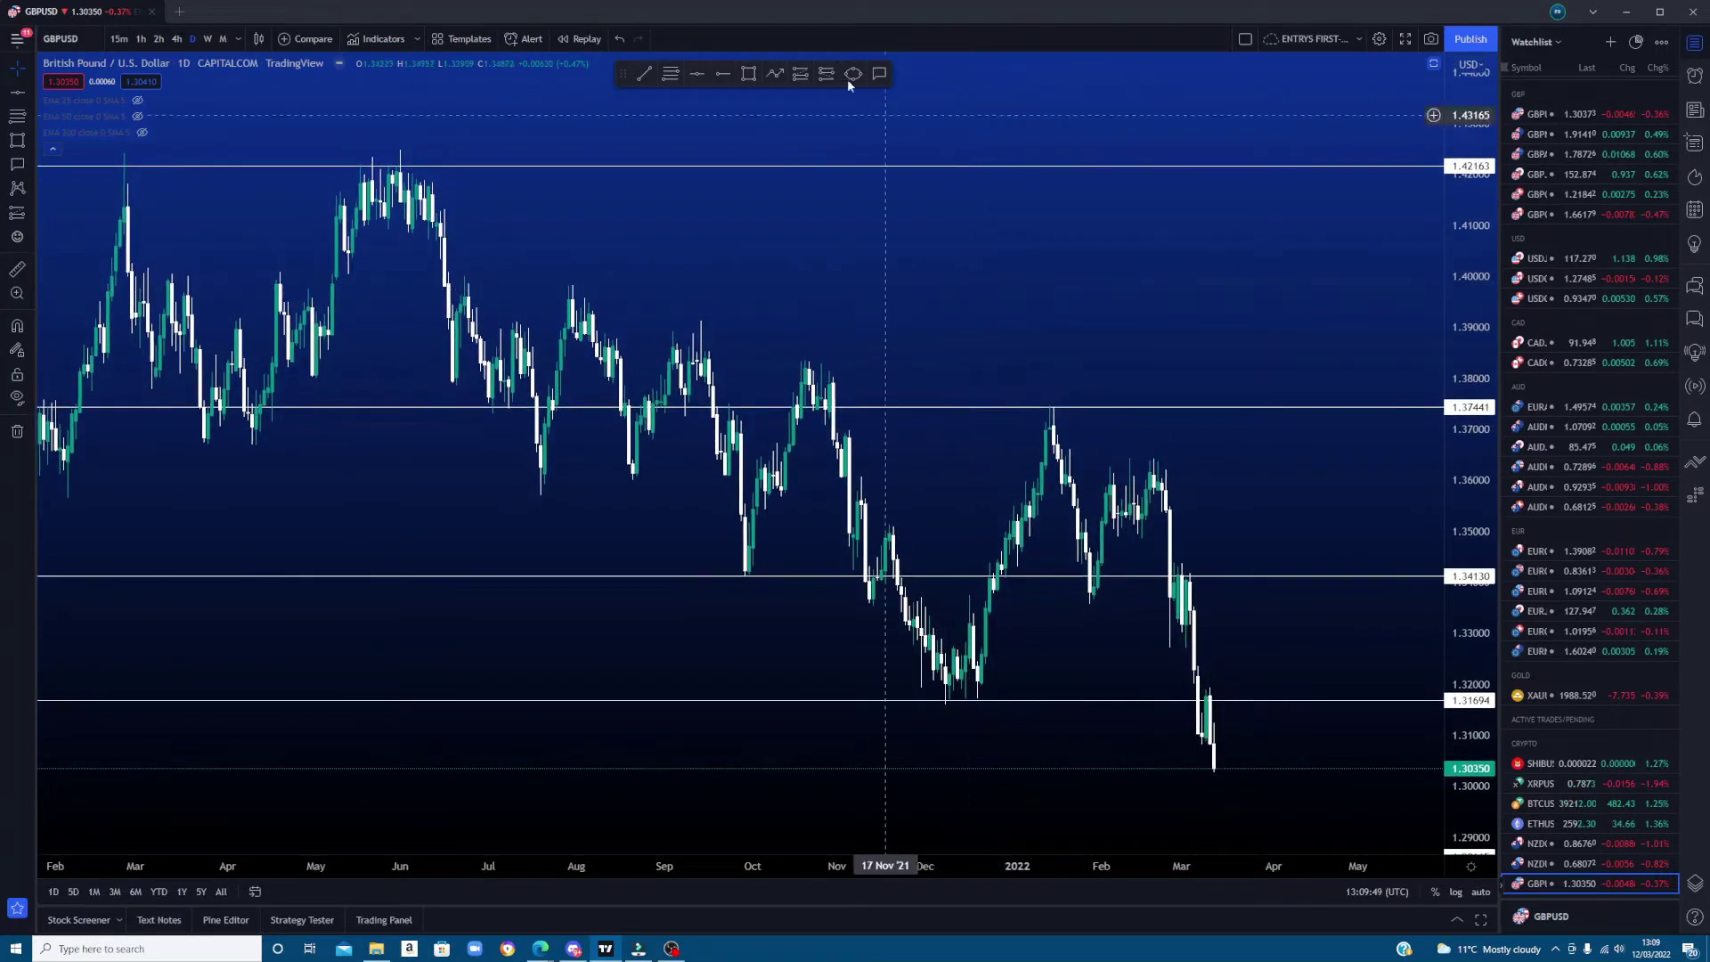
pyautogui.click(879, 73)
pyautogui.moveTo(869, 168); pyautogui.dragTo(887, 138)
pyautogui.press('BackSpace')
pyautogui.write('STRONG RESISTANCE LEVEL')
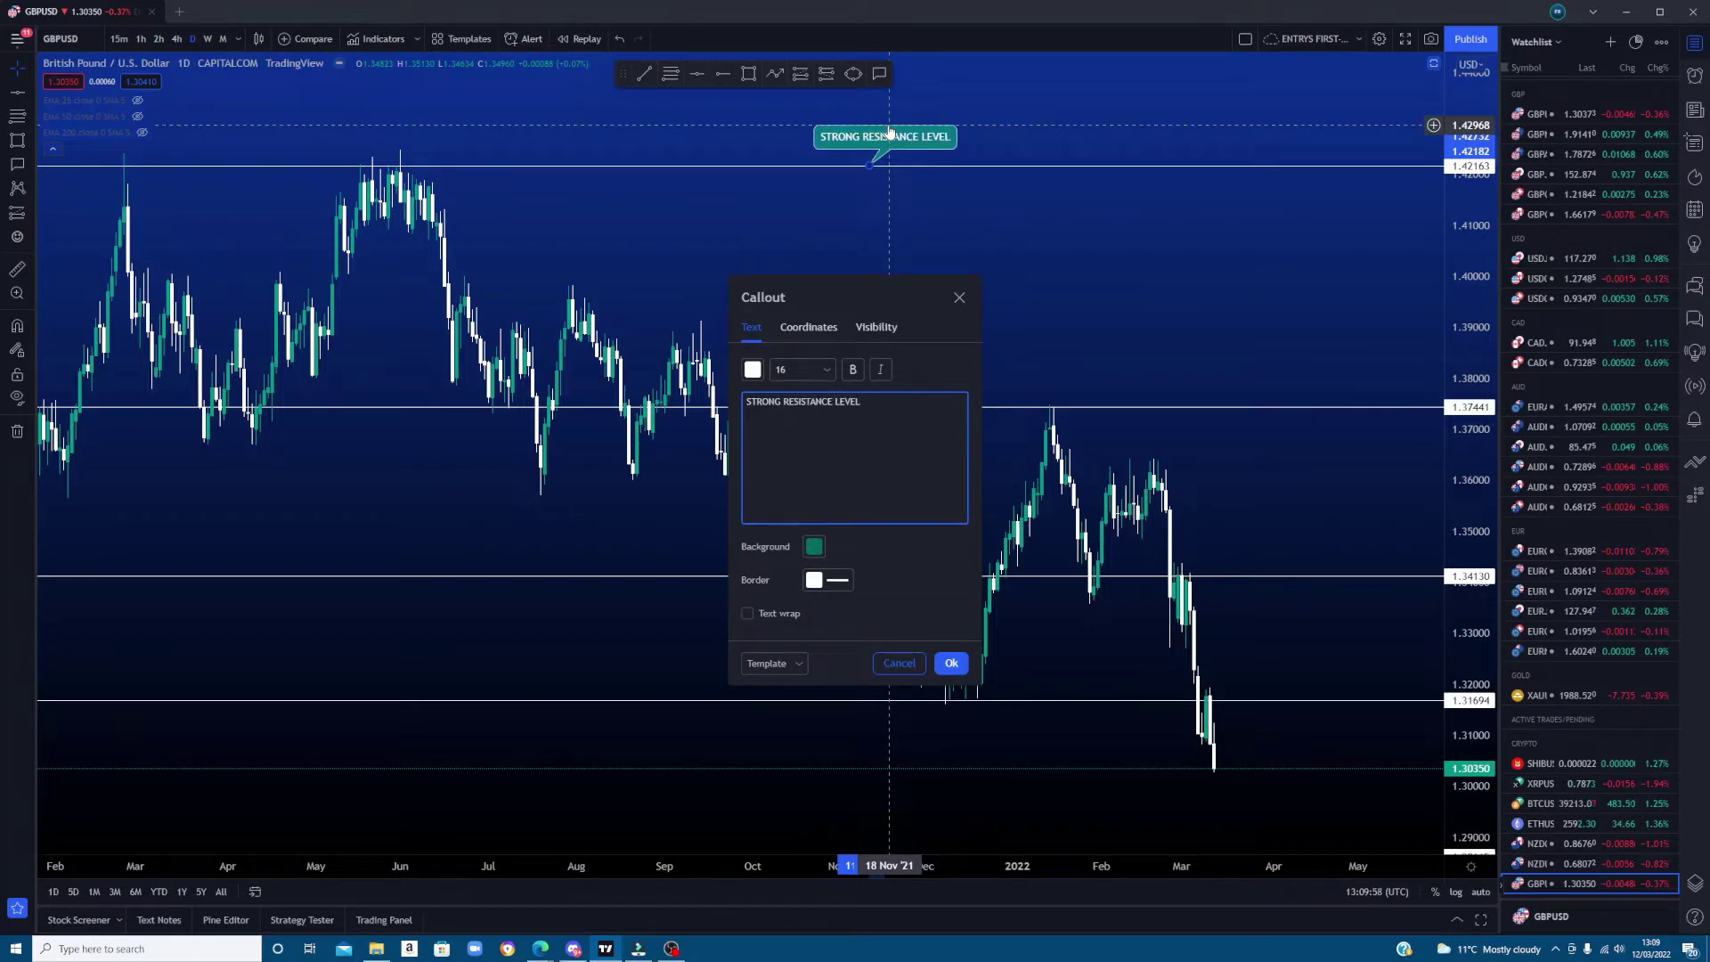
pyautogui.click(1019, 139)
# - Add a callout reading "STRONG SUPPORT LEVEL" below the 1.28615 line, pointing at it near mid-November 2021
pyautogui.moveTo(932, 142); pyautogui.dragTo(871, 86)
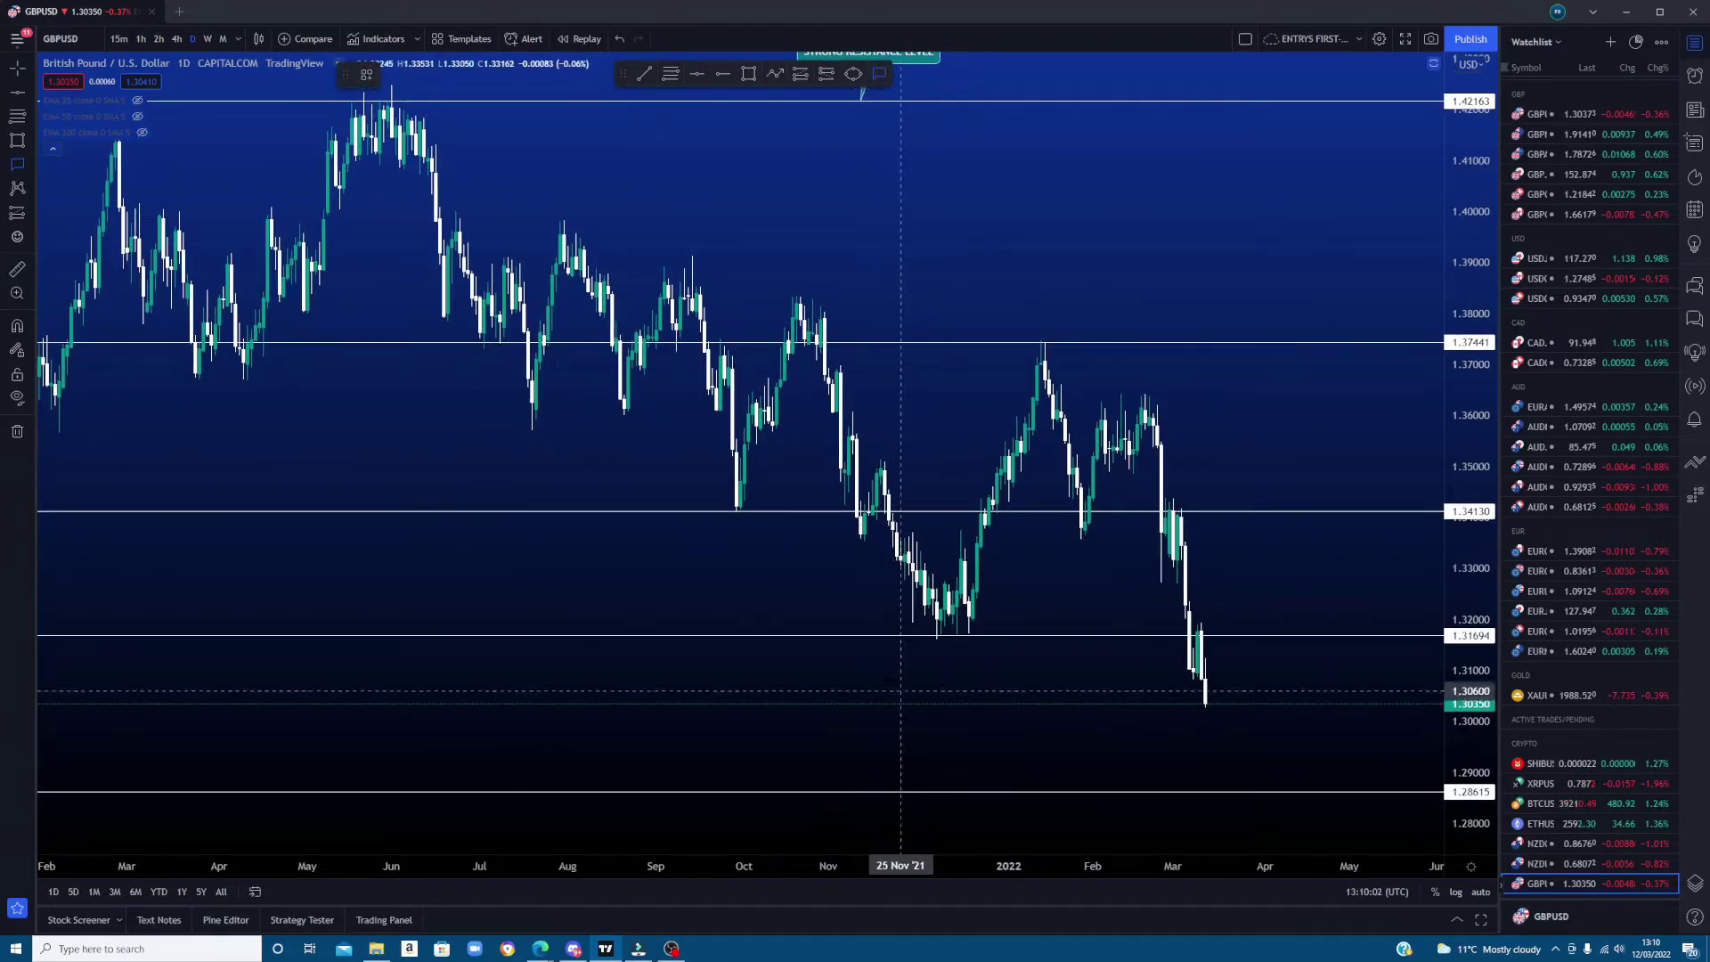
pyautogui.click(873, 791)
pyautogui.click(880, 836)
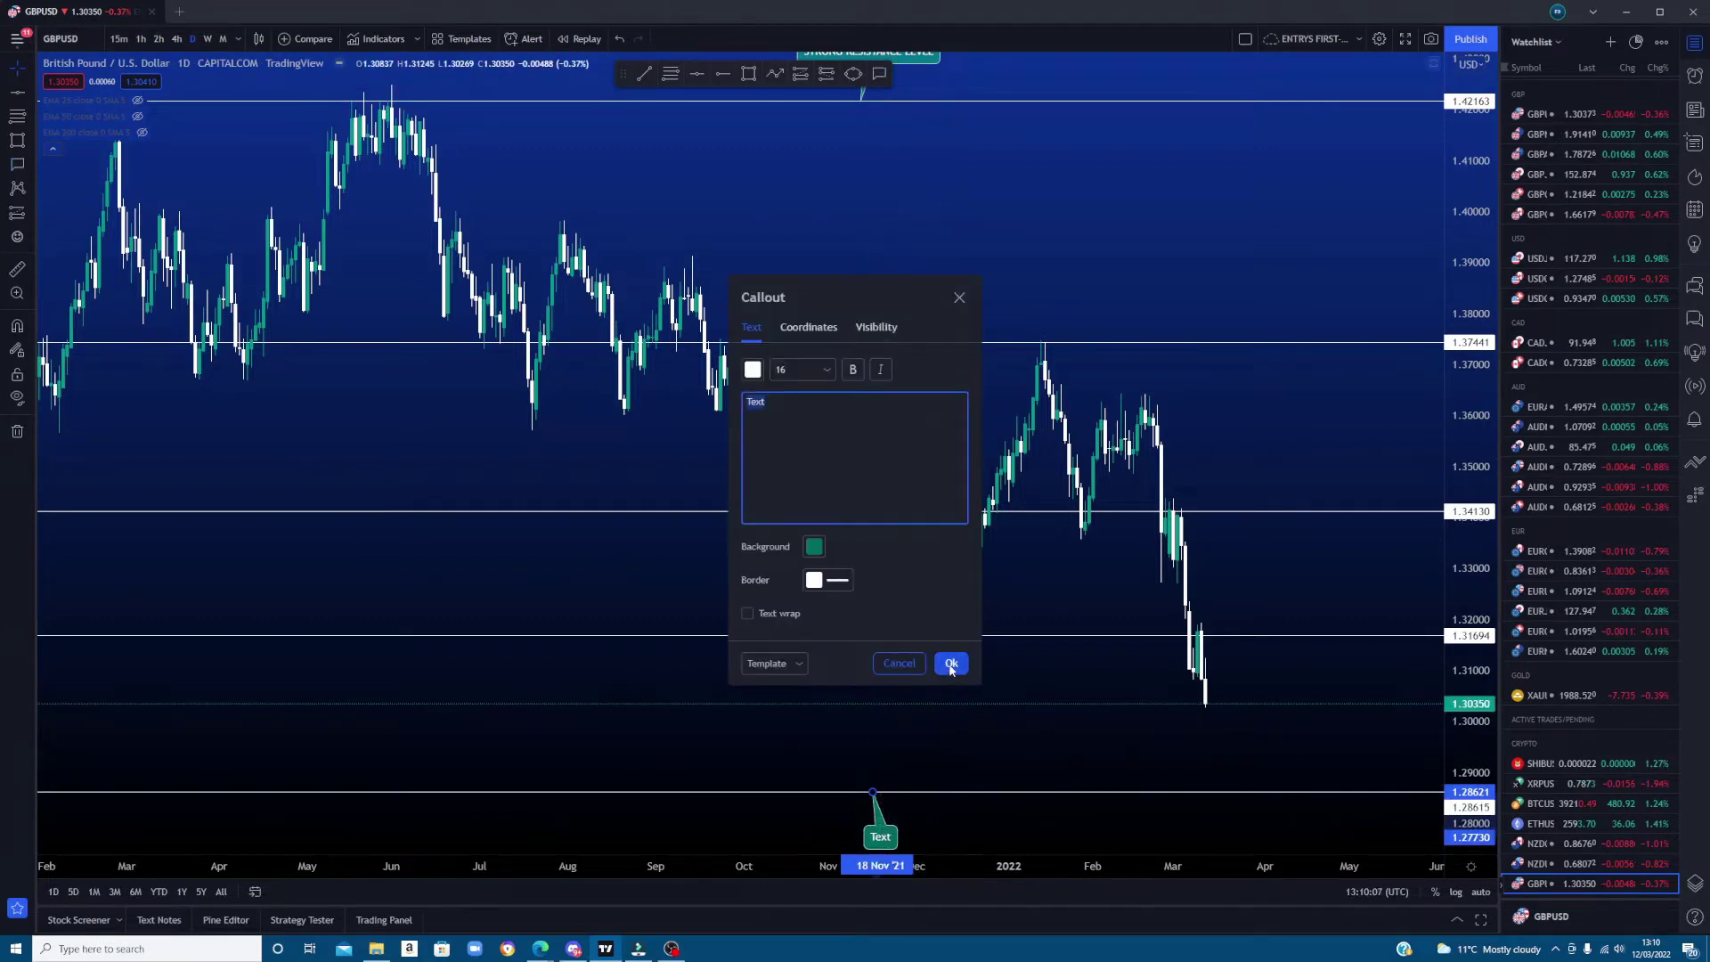
pyautogui.press('BackSpace')
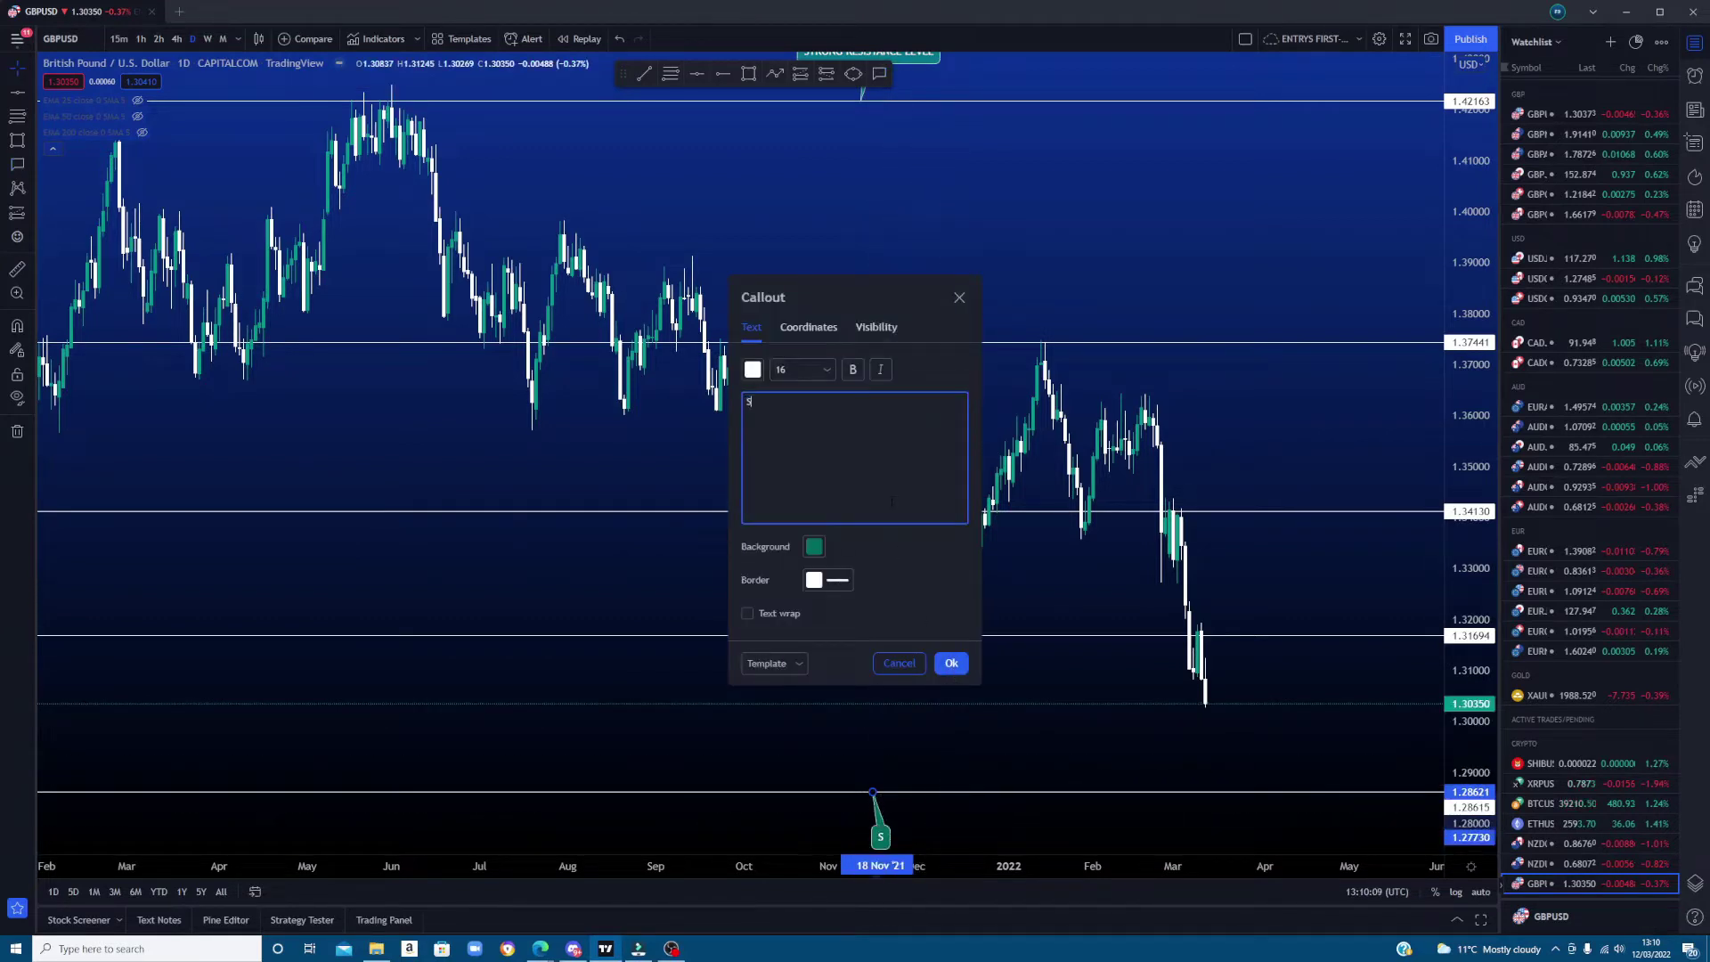
pyautogui.write('STRONG SUPPORT LEVEL')
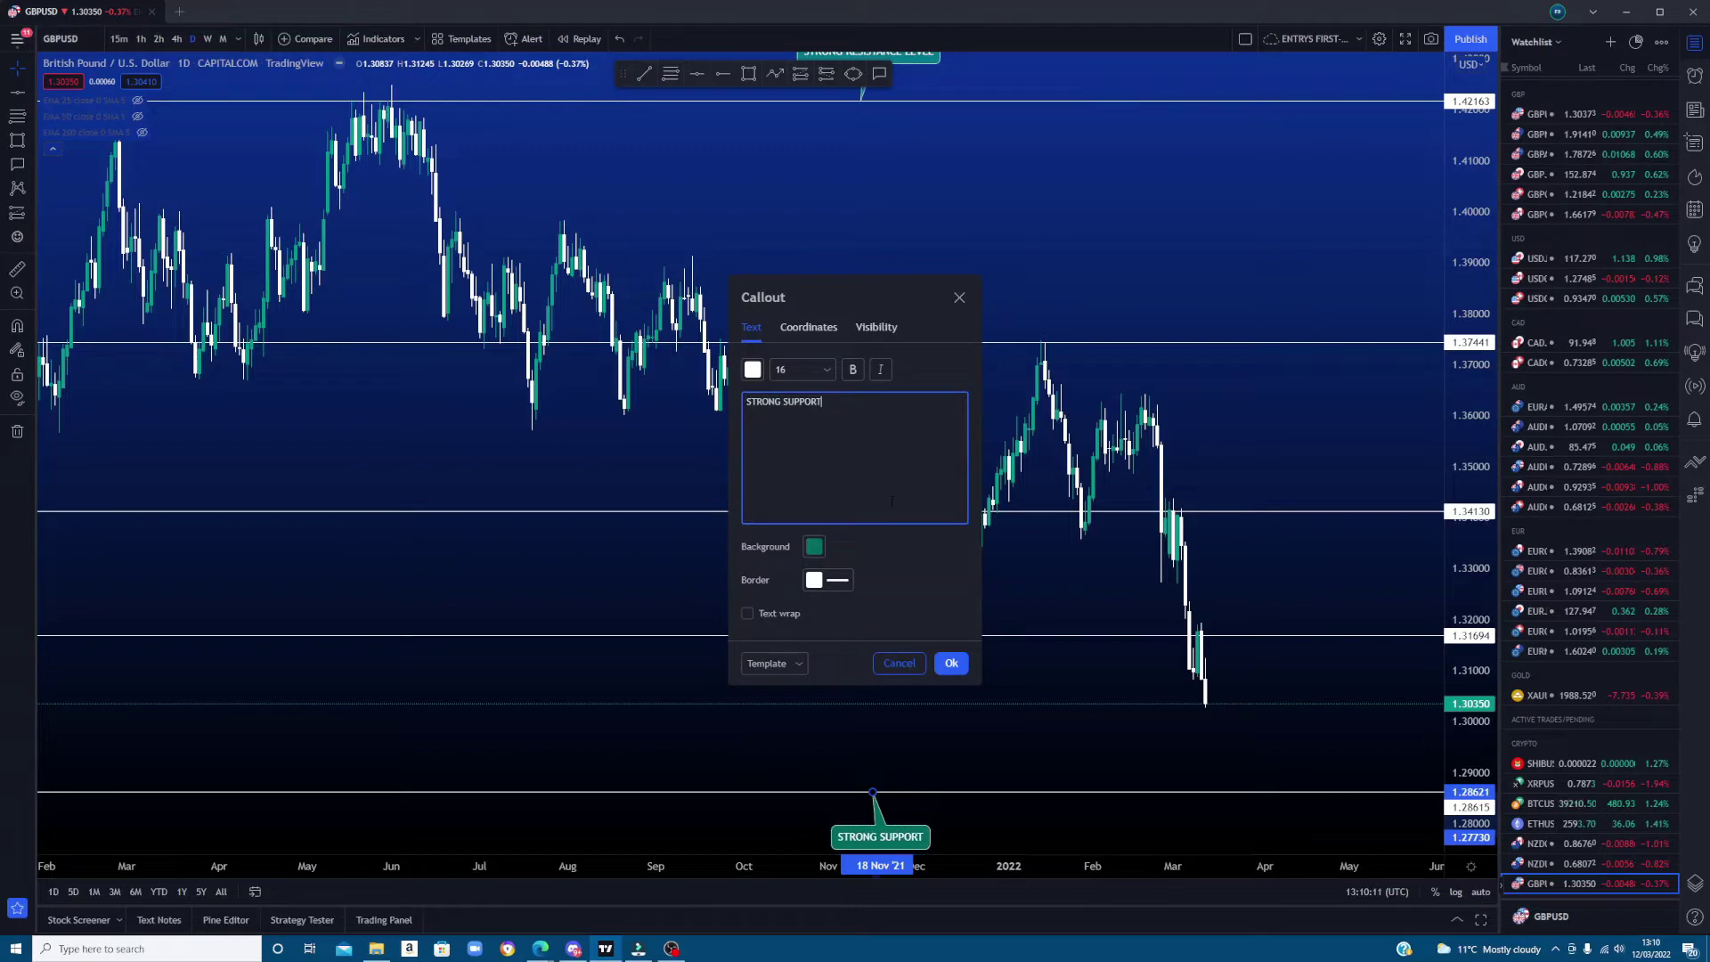
pyautogui.click(947, 662)
# - Draw a thin rectangle zone across the chart around the 1.42163 line, from about 1.42300 down to 1.42012
pyautogui.moveTo(1050, 572); pyautogui.dragTo(1036, 512)
pyautogui.moveTo(891, 776); pyautogui.dragTo(893, 799)
pyautogui.moveTo(954, 664); pyautogui.dragTo(959, 757)
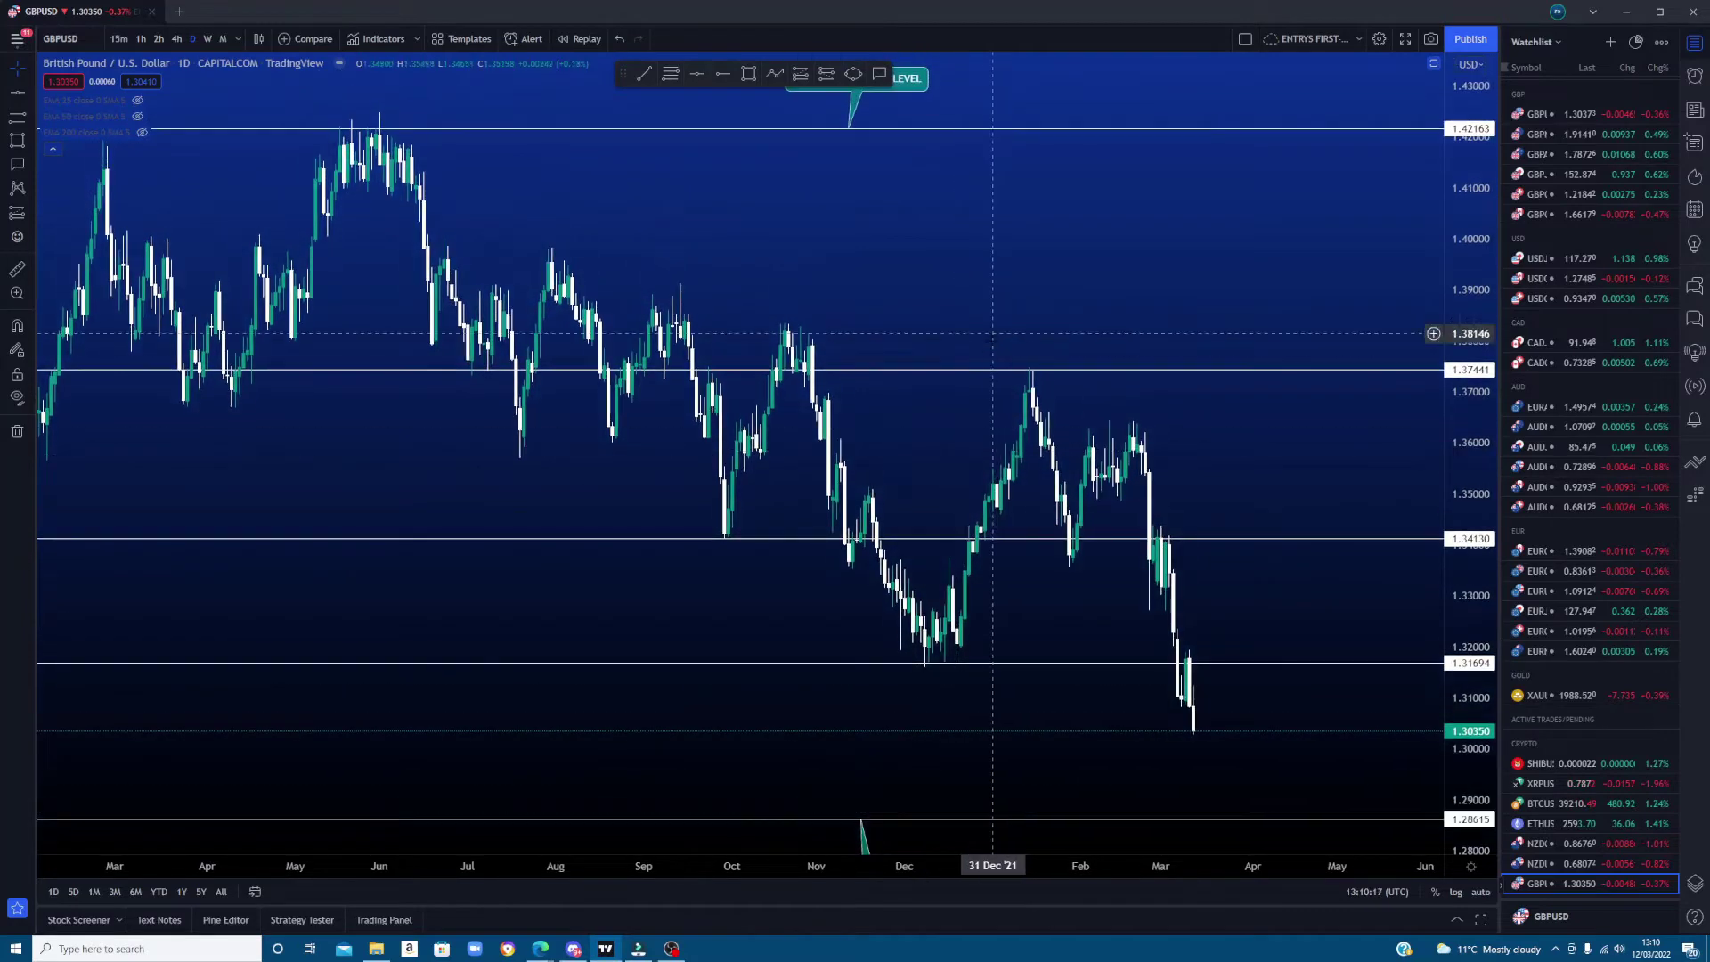
pyautogui.scroll(1, 990, 347)
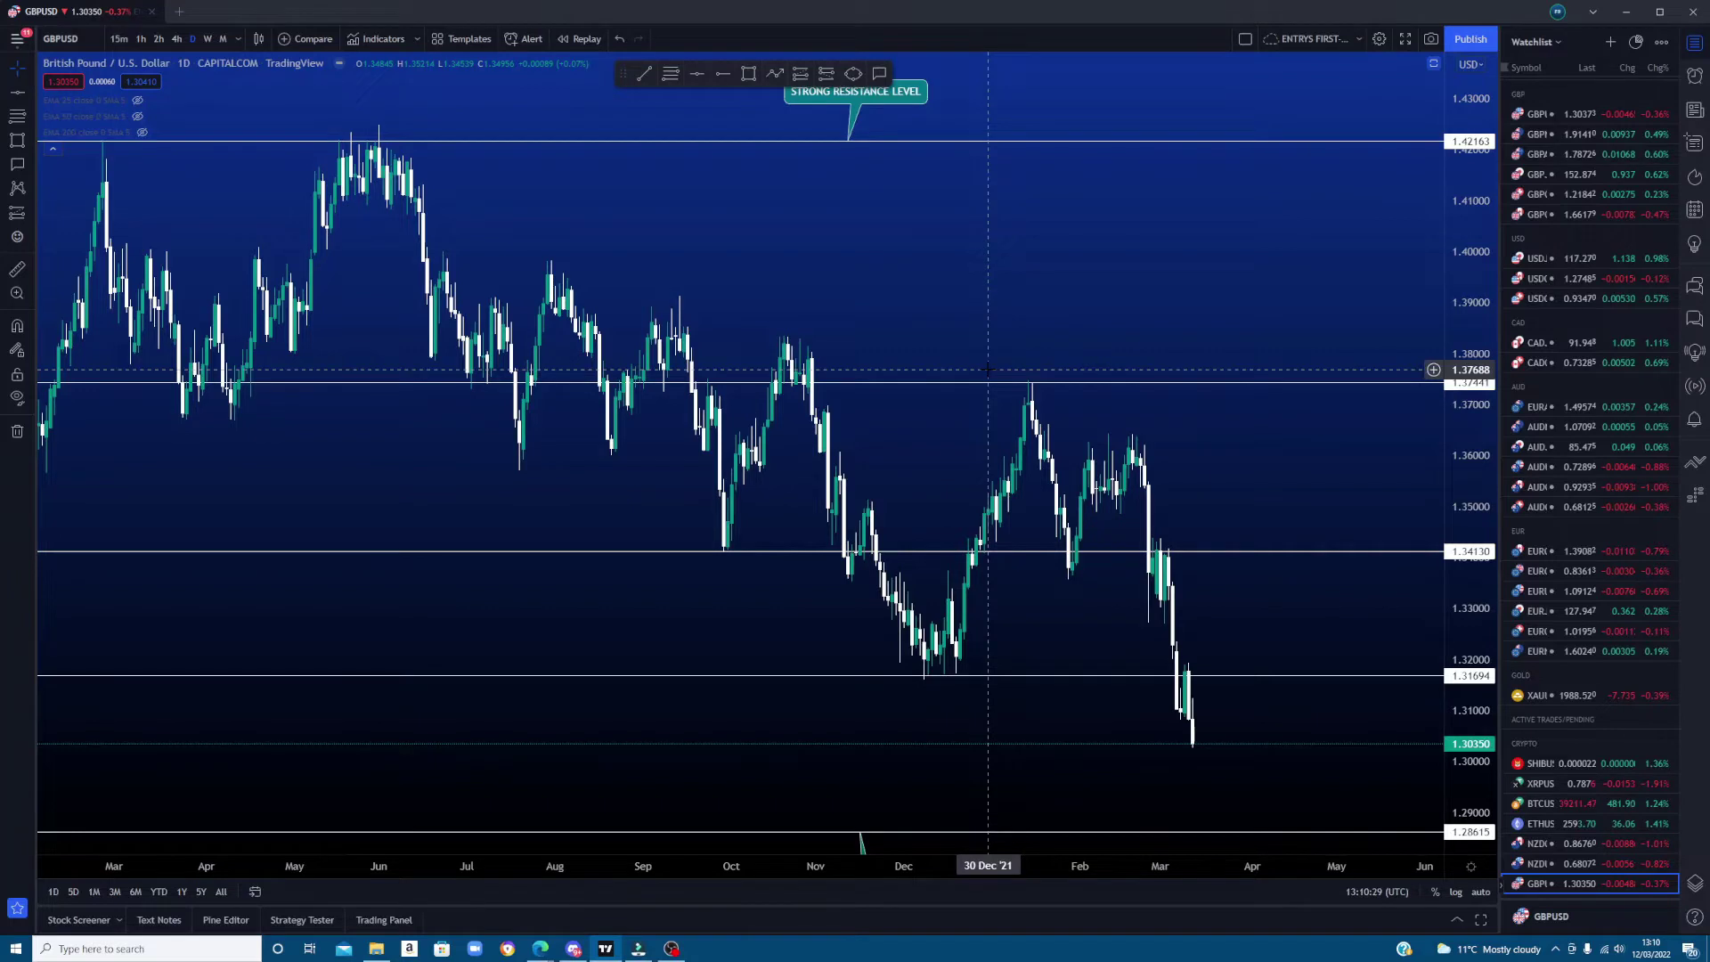
pyautogui.moveTo(745, 259); pyautogui.dragTo(763, 308)
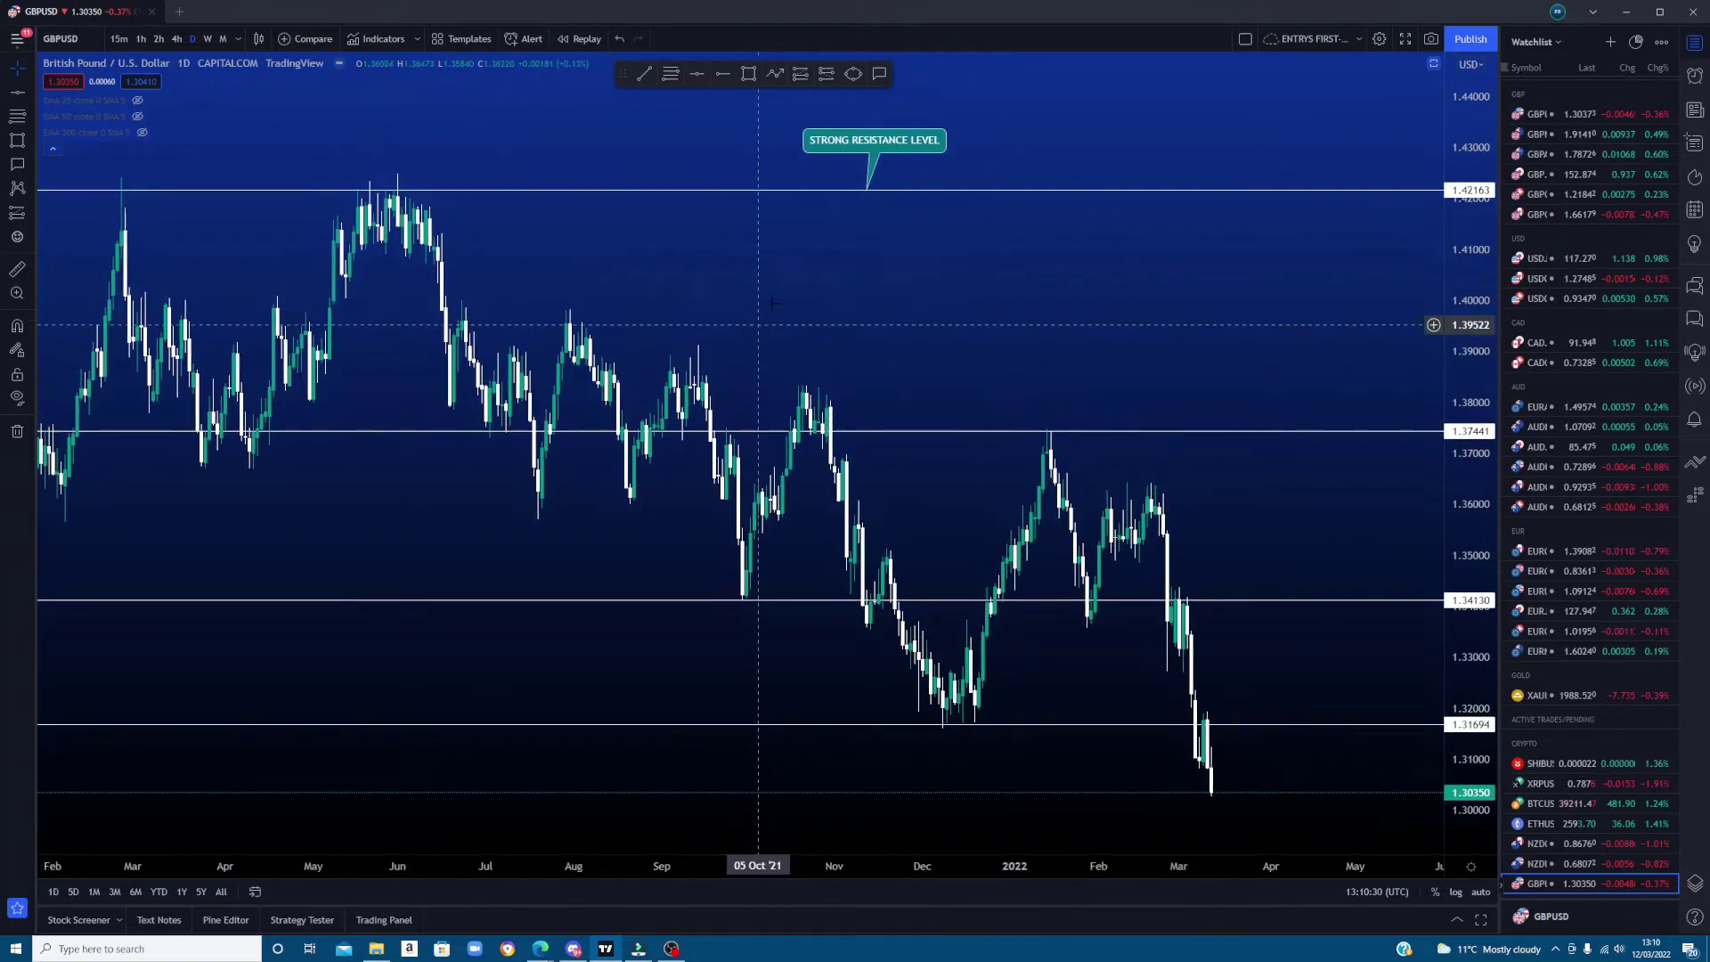
pyautogui.click(748, 73)
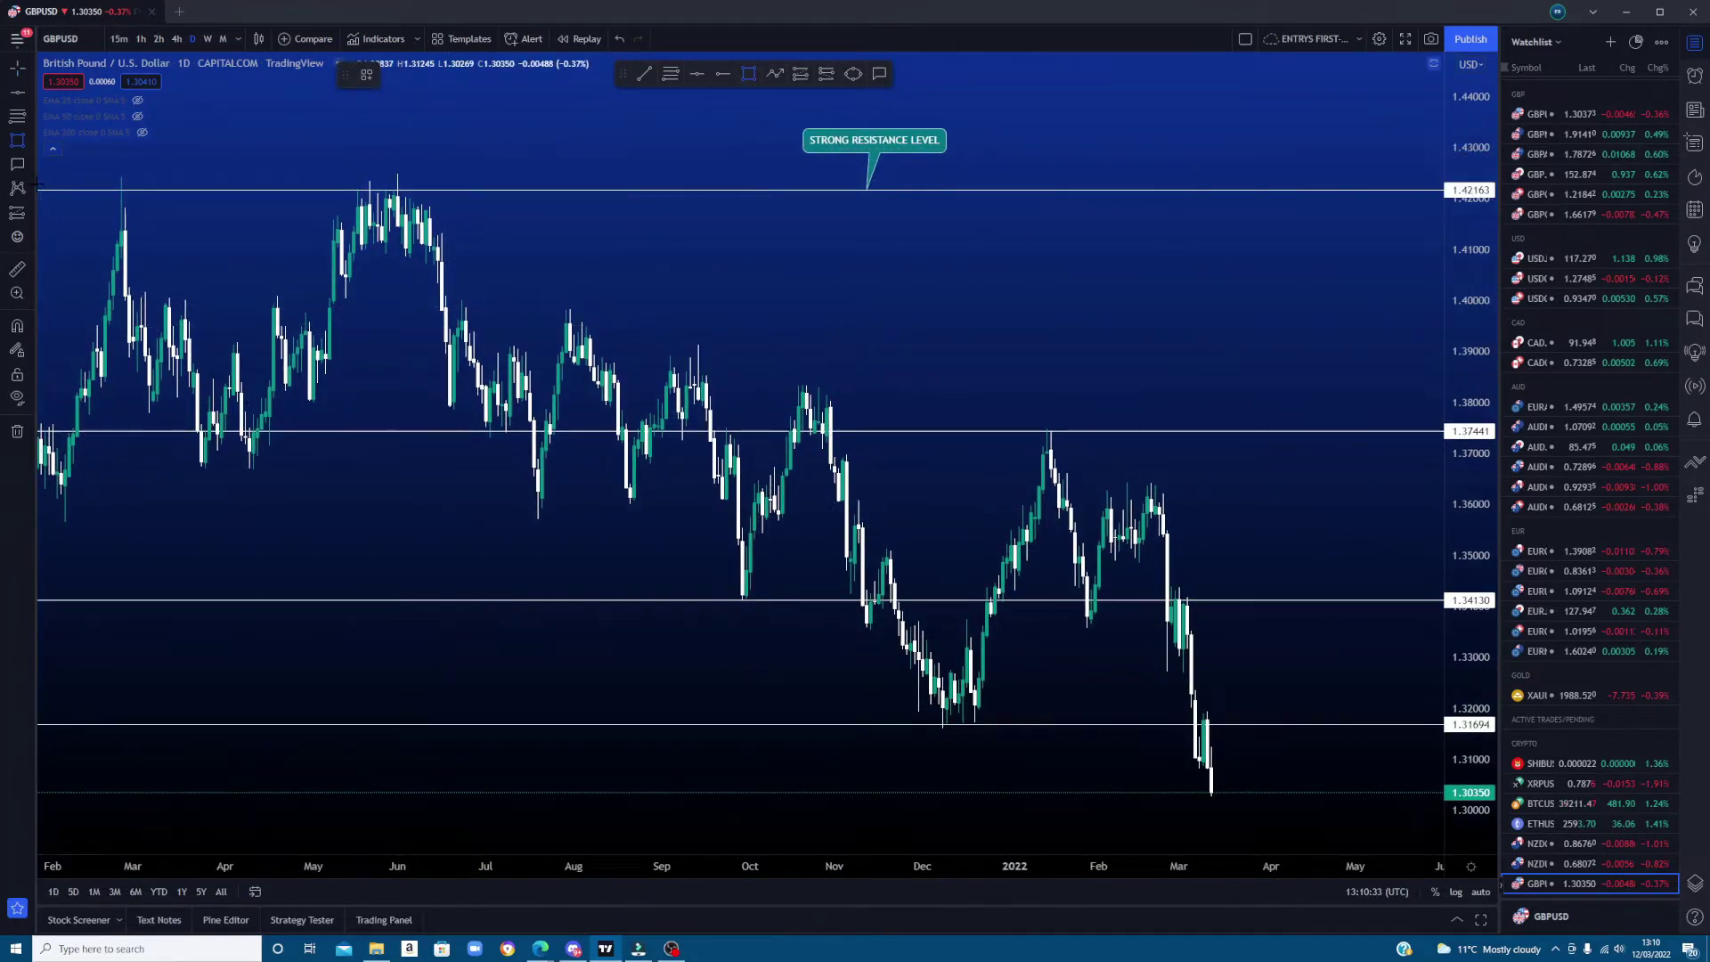
pyautogui.click(41, 183)
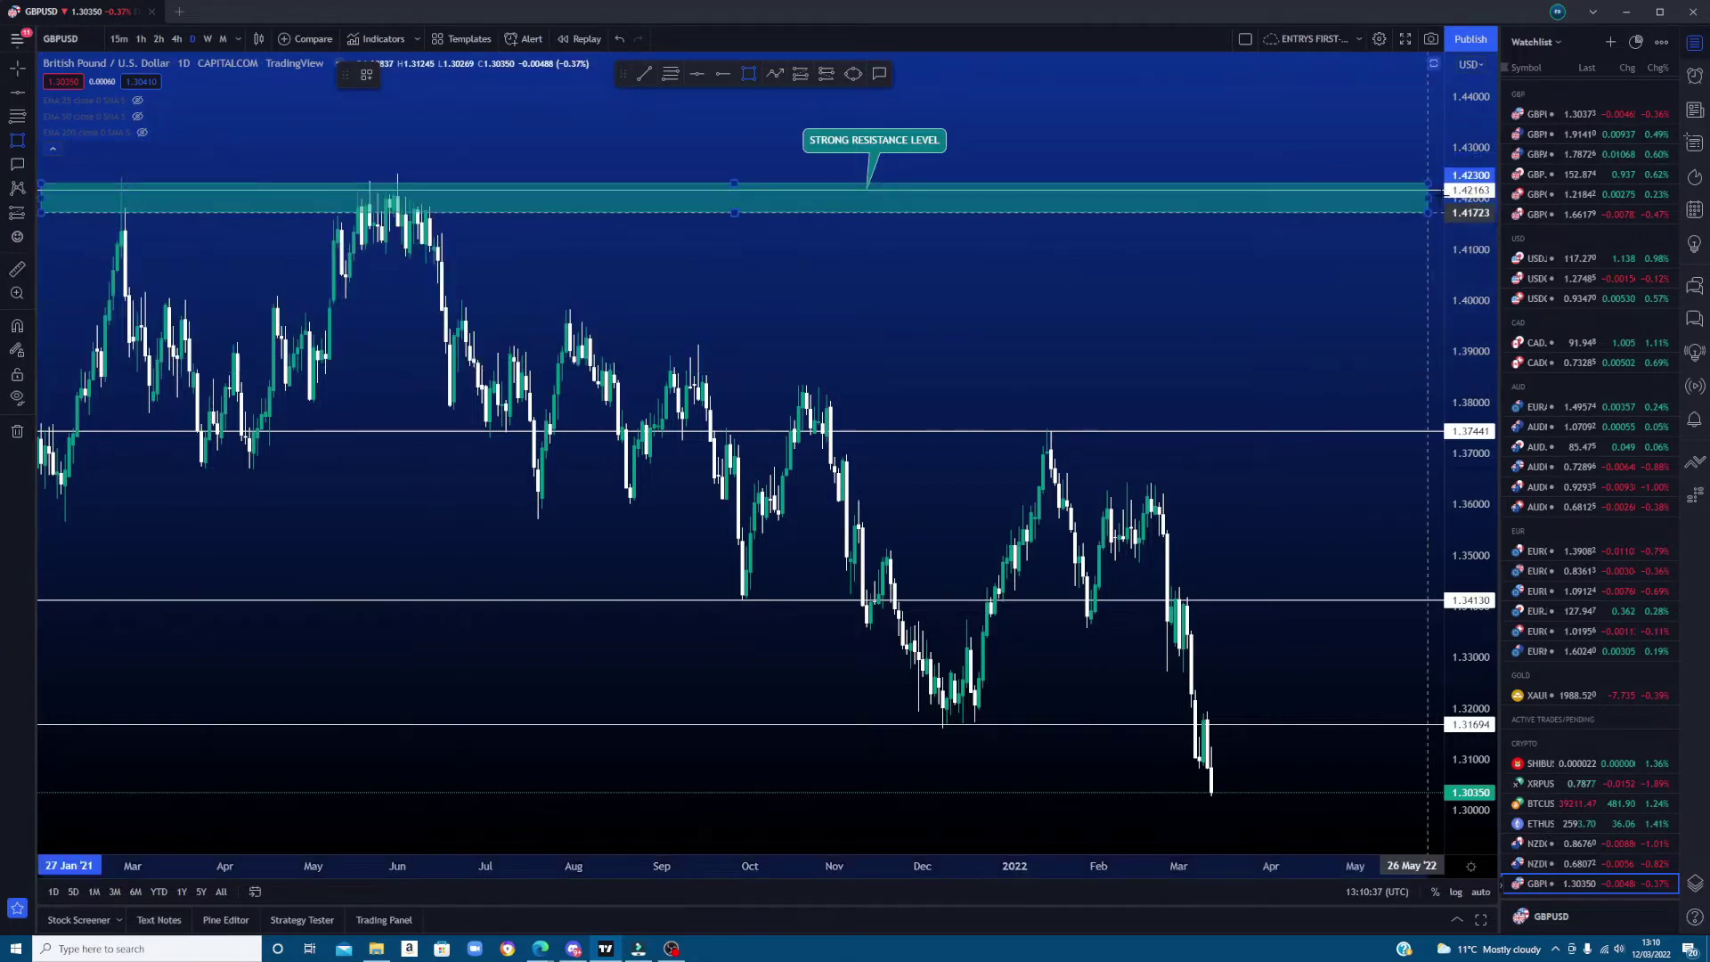
pyautogui.click(1440, 195)
pyautogui.click(1432, 194)
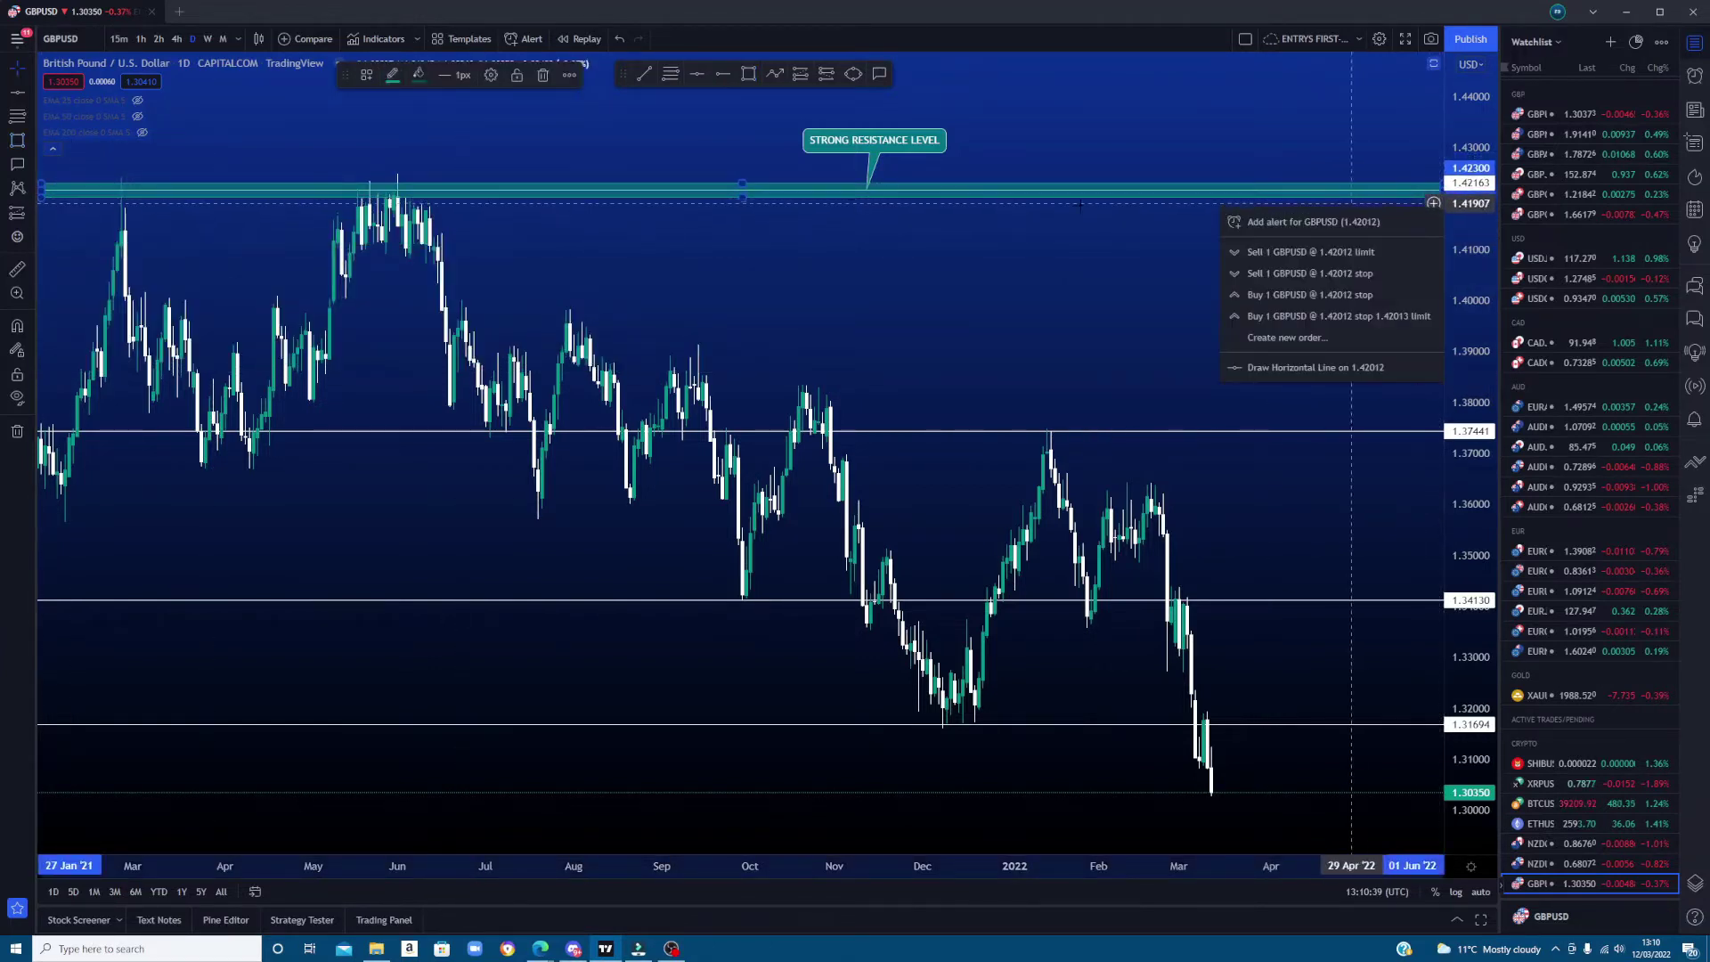
# - Clone the resistance zone rectangle twice and place the copies over the 1.37441 and 1.34130 lines
pyautogui.rightClick(785, 190)
pyautogui.click(806, 271)
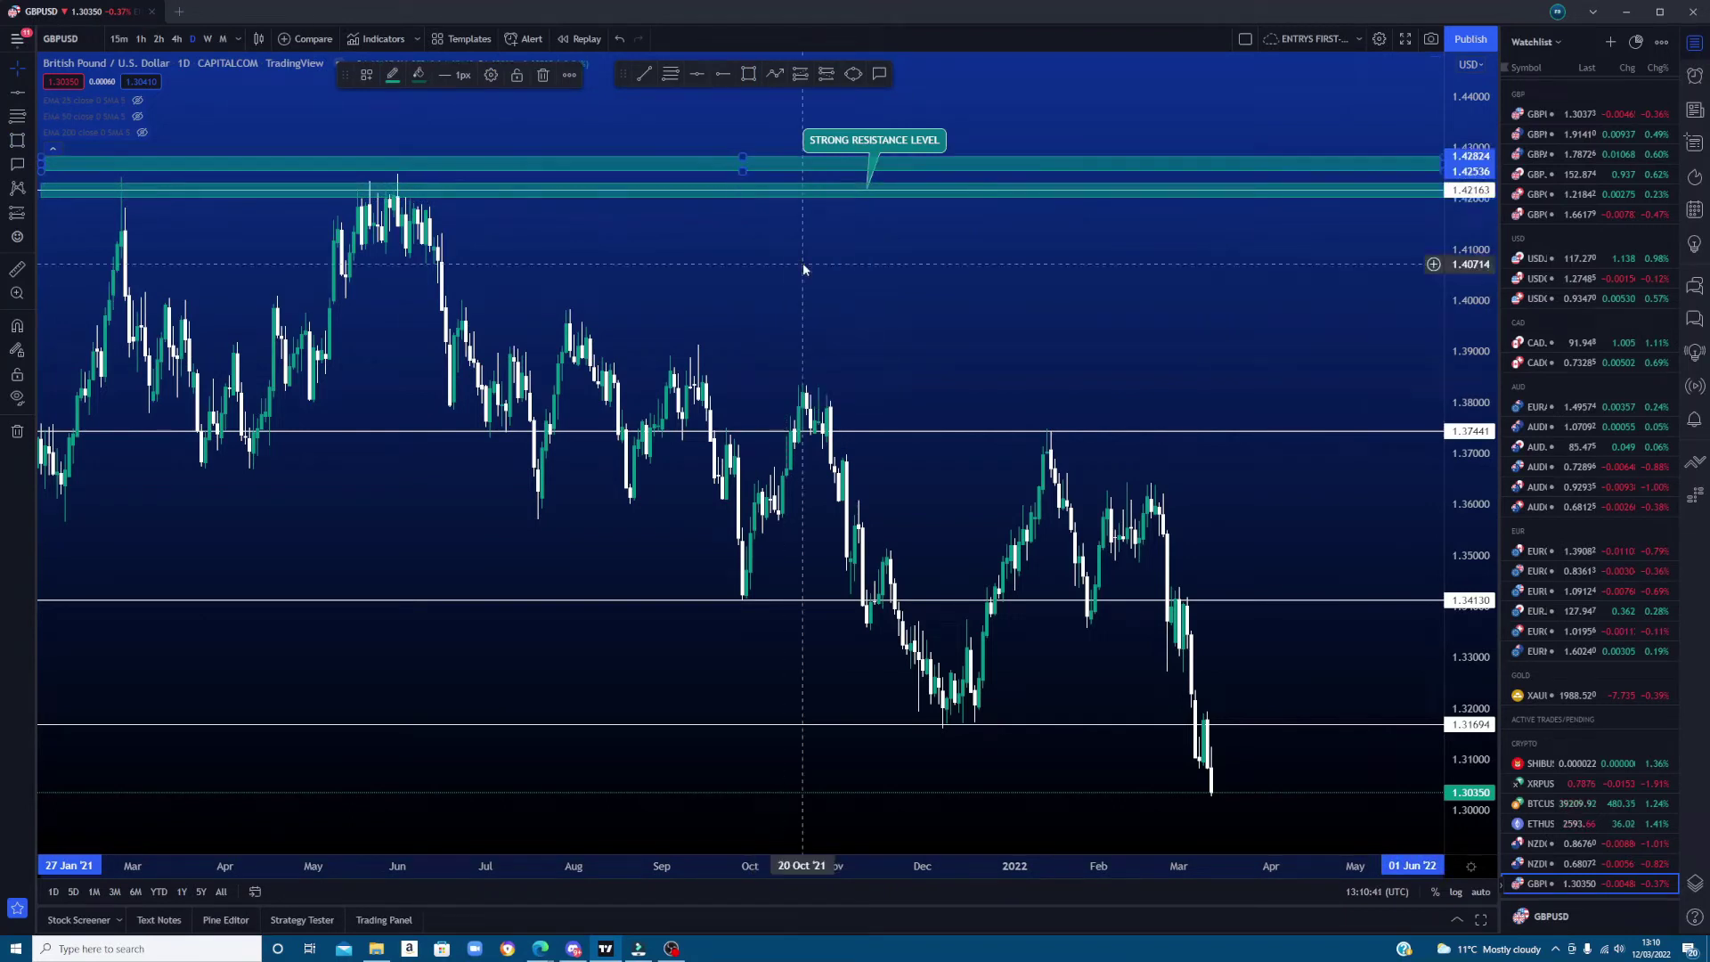
pyautogui.moveTo(775, 168); pyautogui.dragTo(783, 428)
pyautogui.rightClick(782, 426)
pyautogui.click(806, 493)
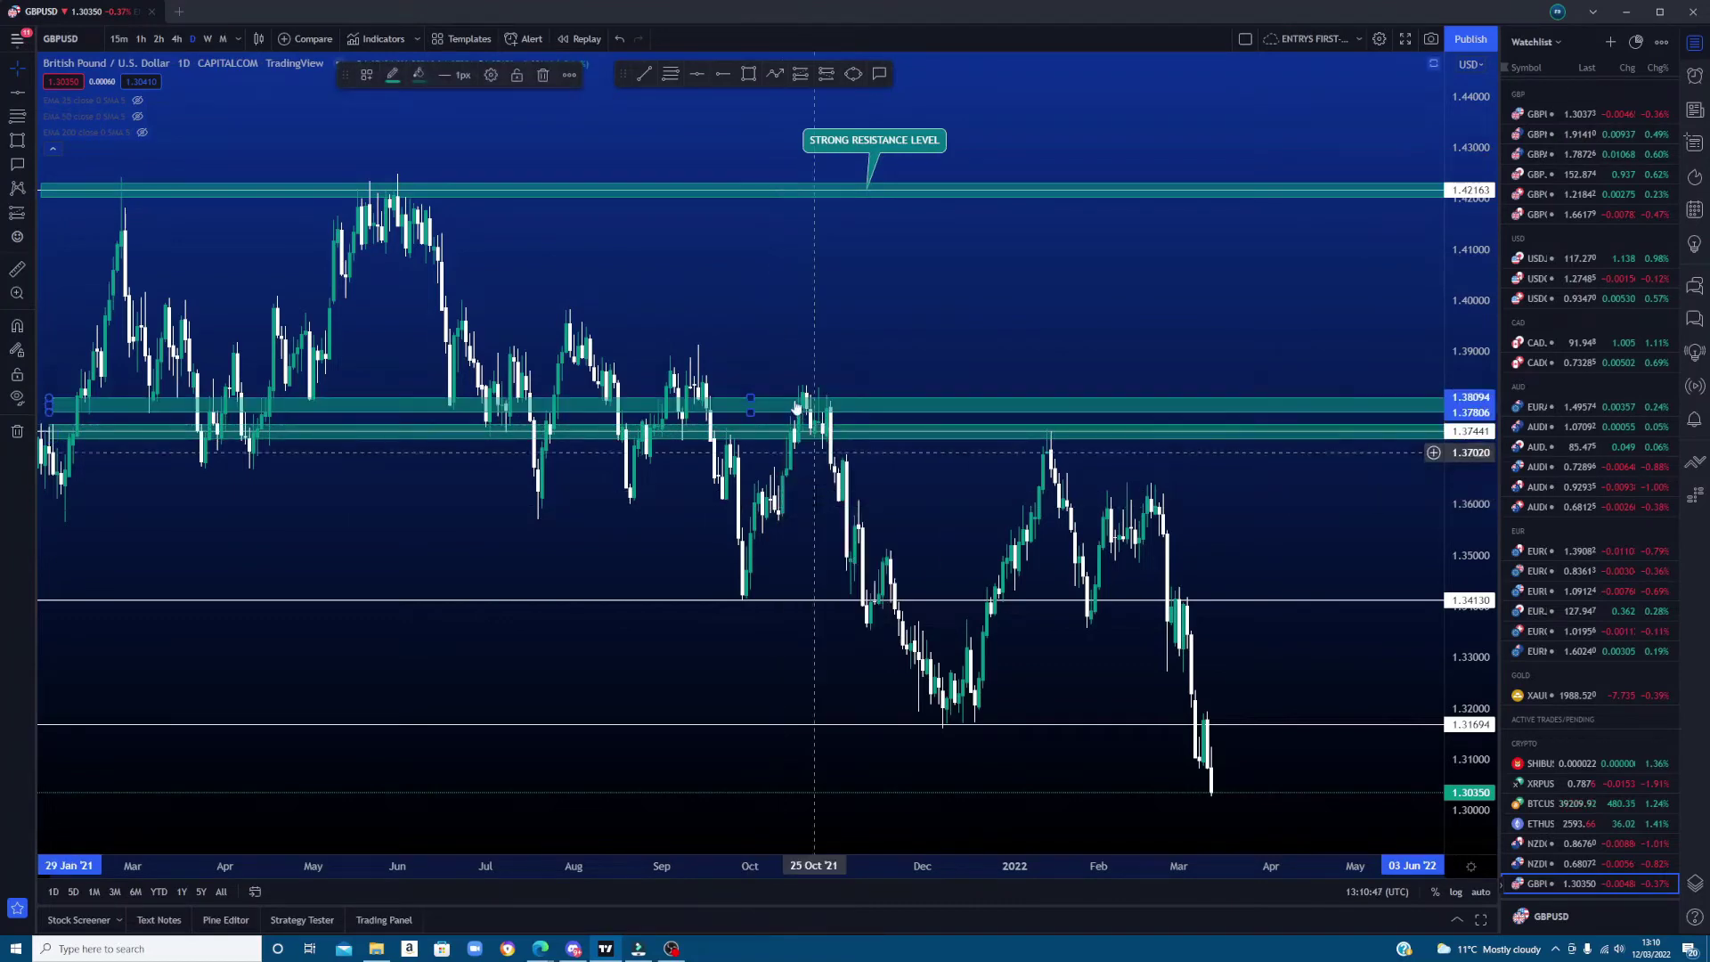
pyautogui.click(772, 395)
pyautogui.moveTo(771, 416)
pyautogui.mouseDown()
pyautogui.moveTo(778, 643)
pyautogui.moveTo(778, 616)
pyautogui.mouseUp()
# - Clone the zone rectangle two more times and place the copies over the 1.31694 and 1.28615 lines
pyautogui.moveTo(915, 482); pyautogui.dragTo(916, 259)
pyautogui.rightClick(794, 393)
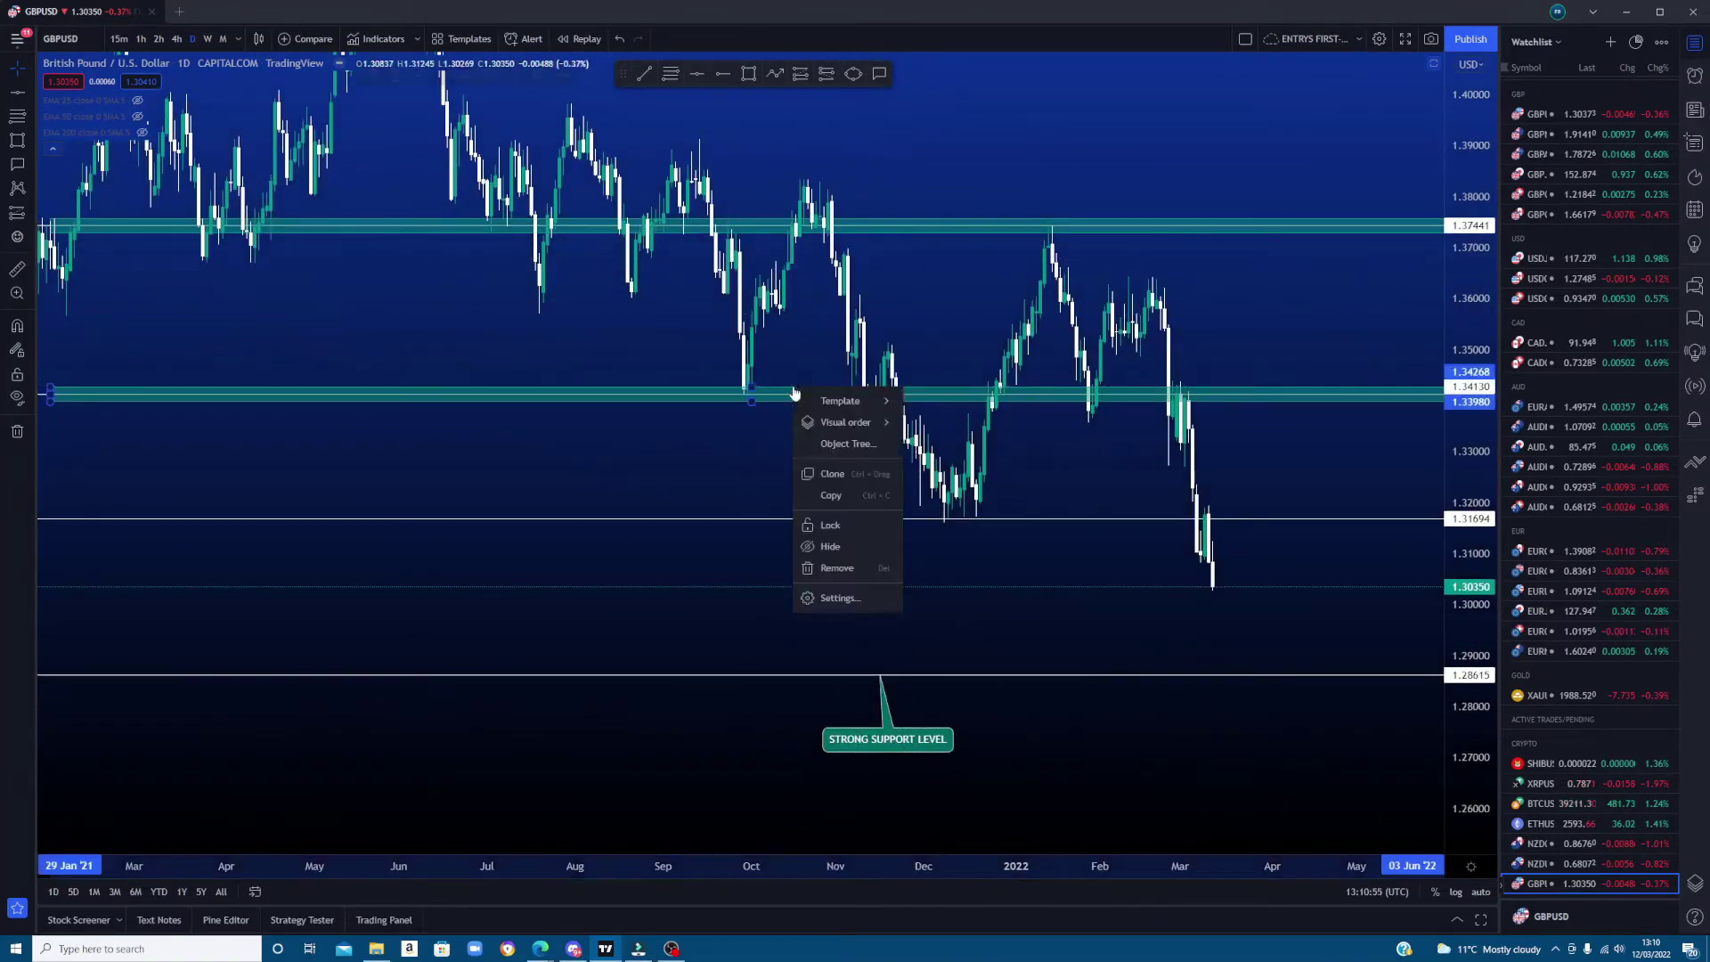
pyautogui.click(831, 476)
pyautogui.moveTo(823, 366); pyautogui.dragTo(831, 515)
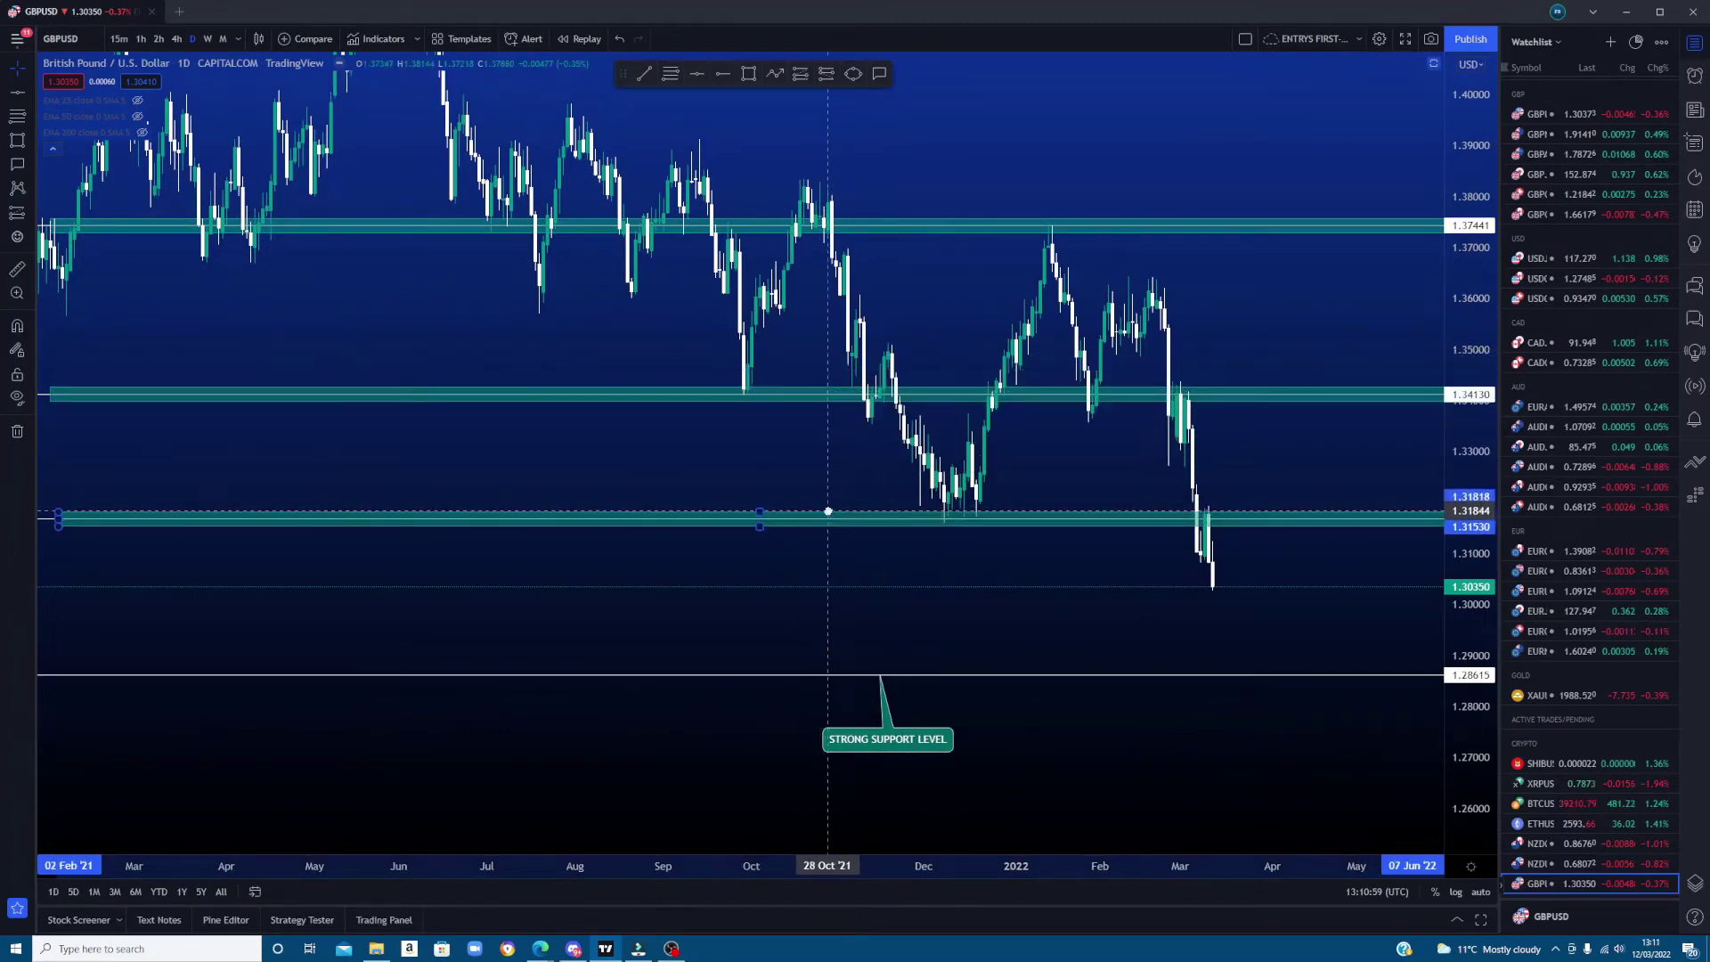
pyautogui.rightClick(830, 516)
pyautogui.click(866, 600)
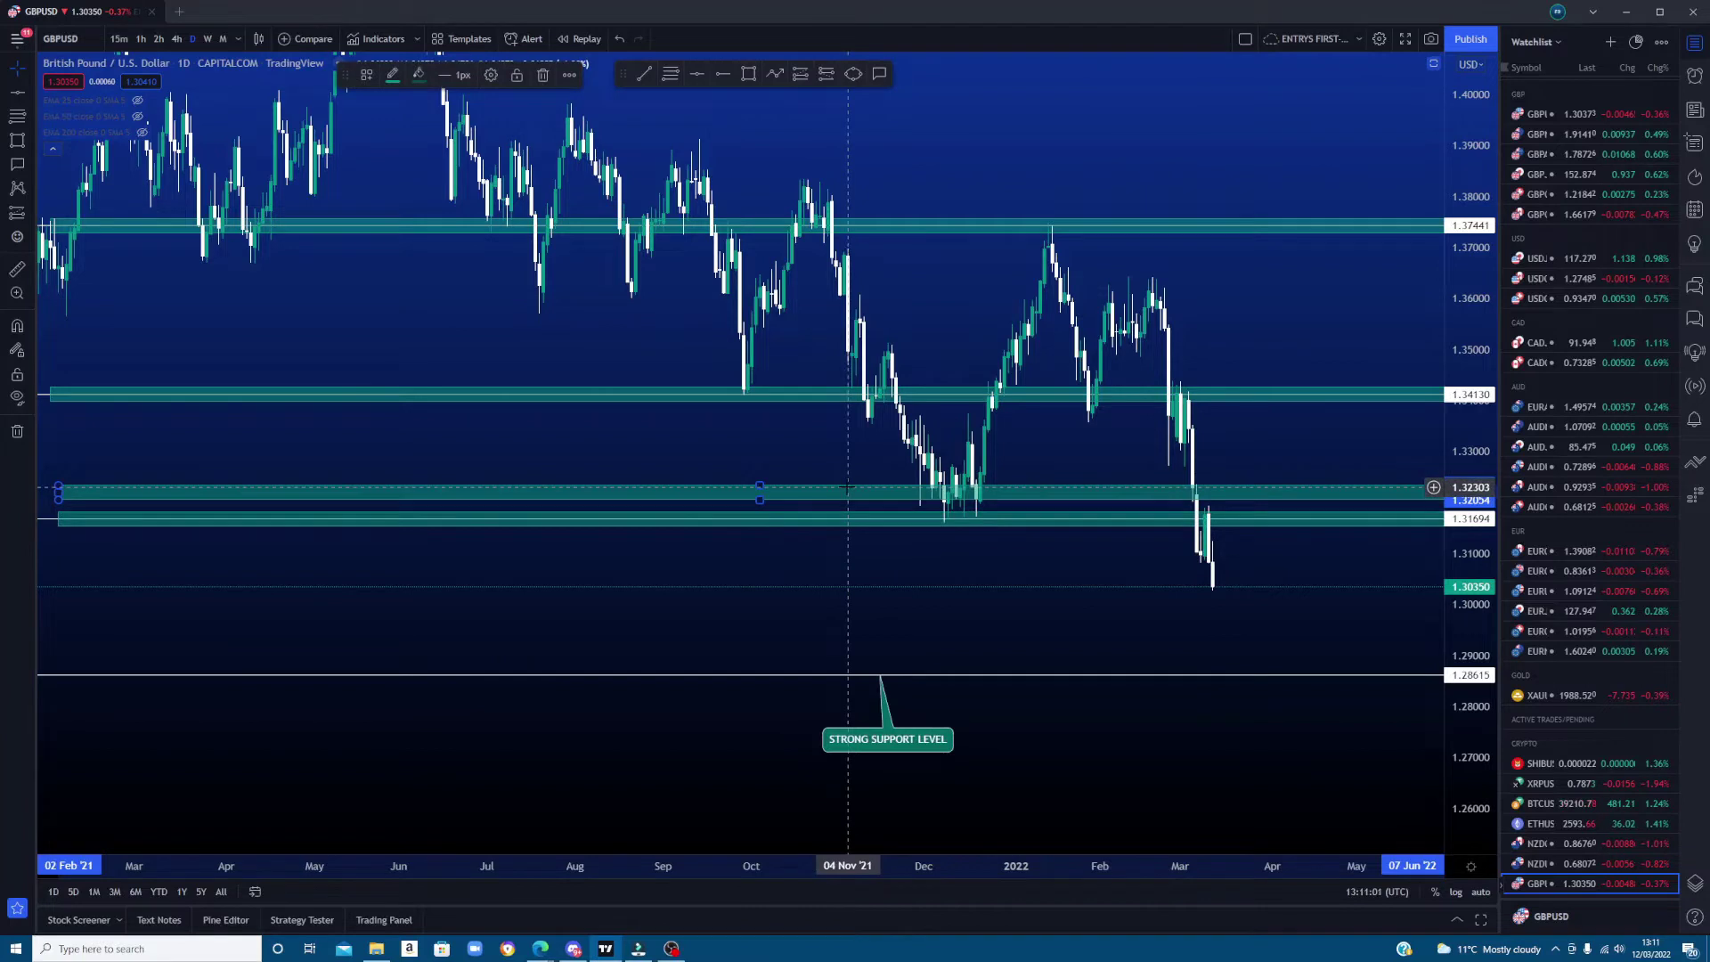
pyautogui.moveTo(848, 498); pyautogui.dragTo(840, 676)
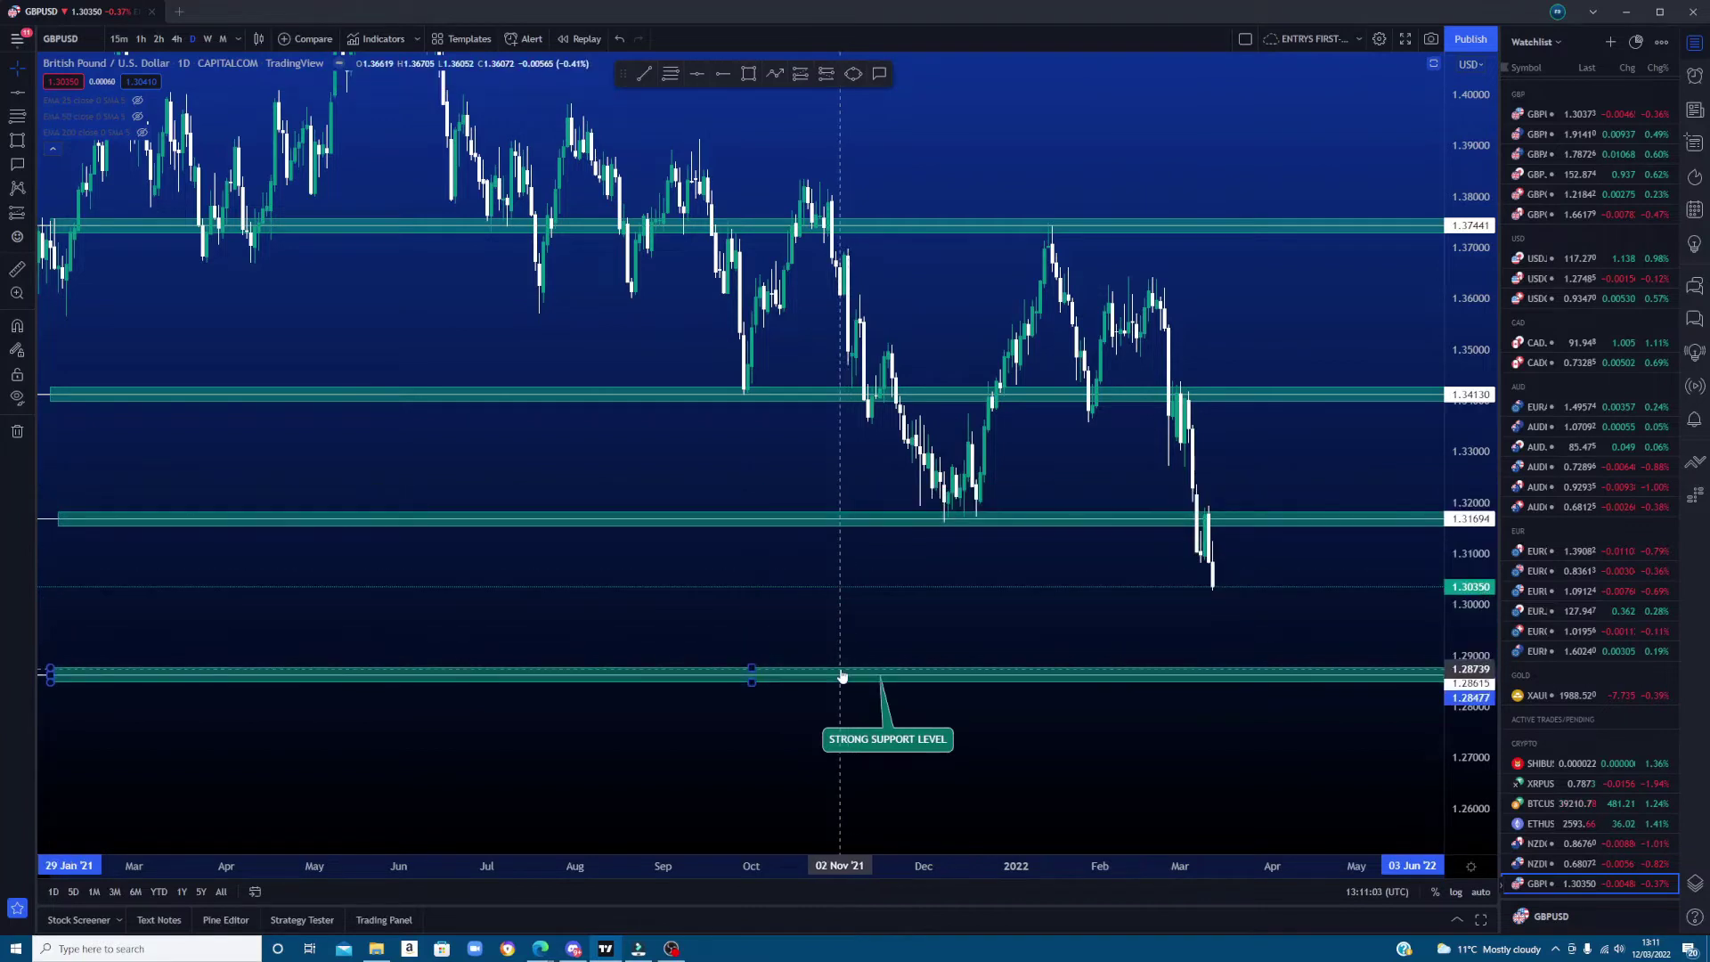
pyautogui.click(841, 568)
# - Extend the later-date ends of all five zone rectangles to the price scale edge of the chart, about July 2022
pyautogui.rightClick(1285, 299)
pyautogui.click(1306, 311)
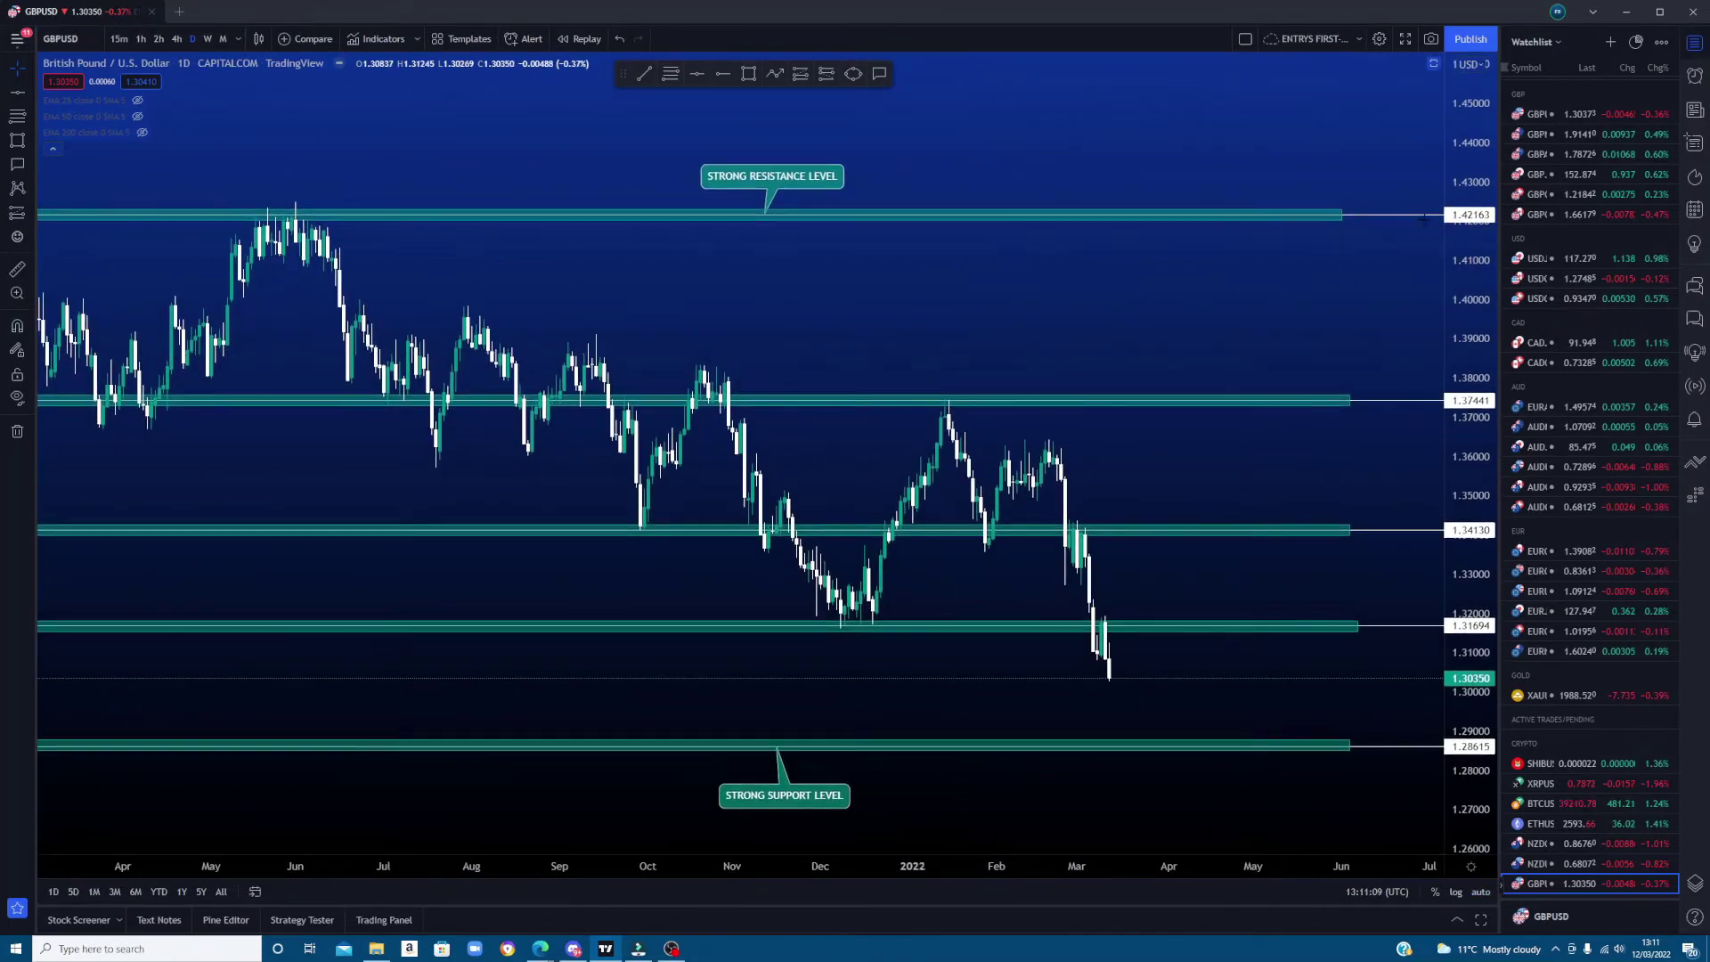
pyautogui.moveTo(1347, 219); pyautogui.dragTo(1450, 208)
pyautogui.click(1386, 301)
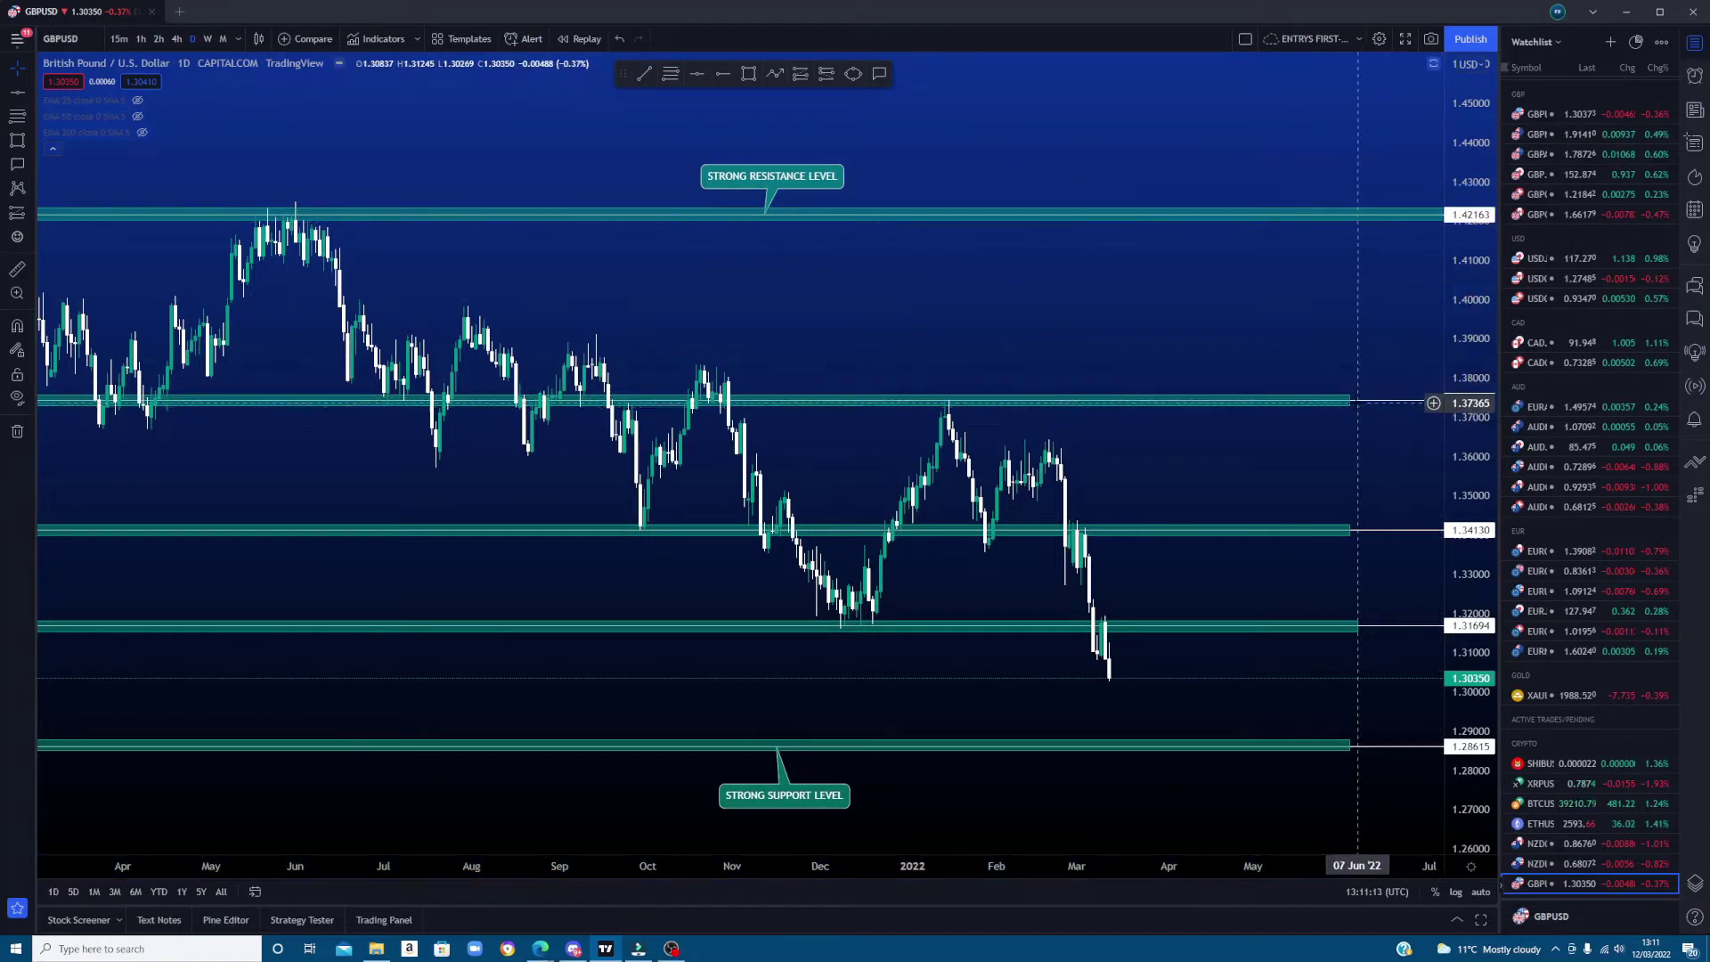
pyautogui.moveTo(1350, 400); pyautogui.dragTo(1441, 399)
pyautogui.click(1350, 530)
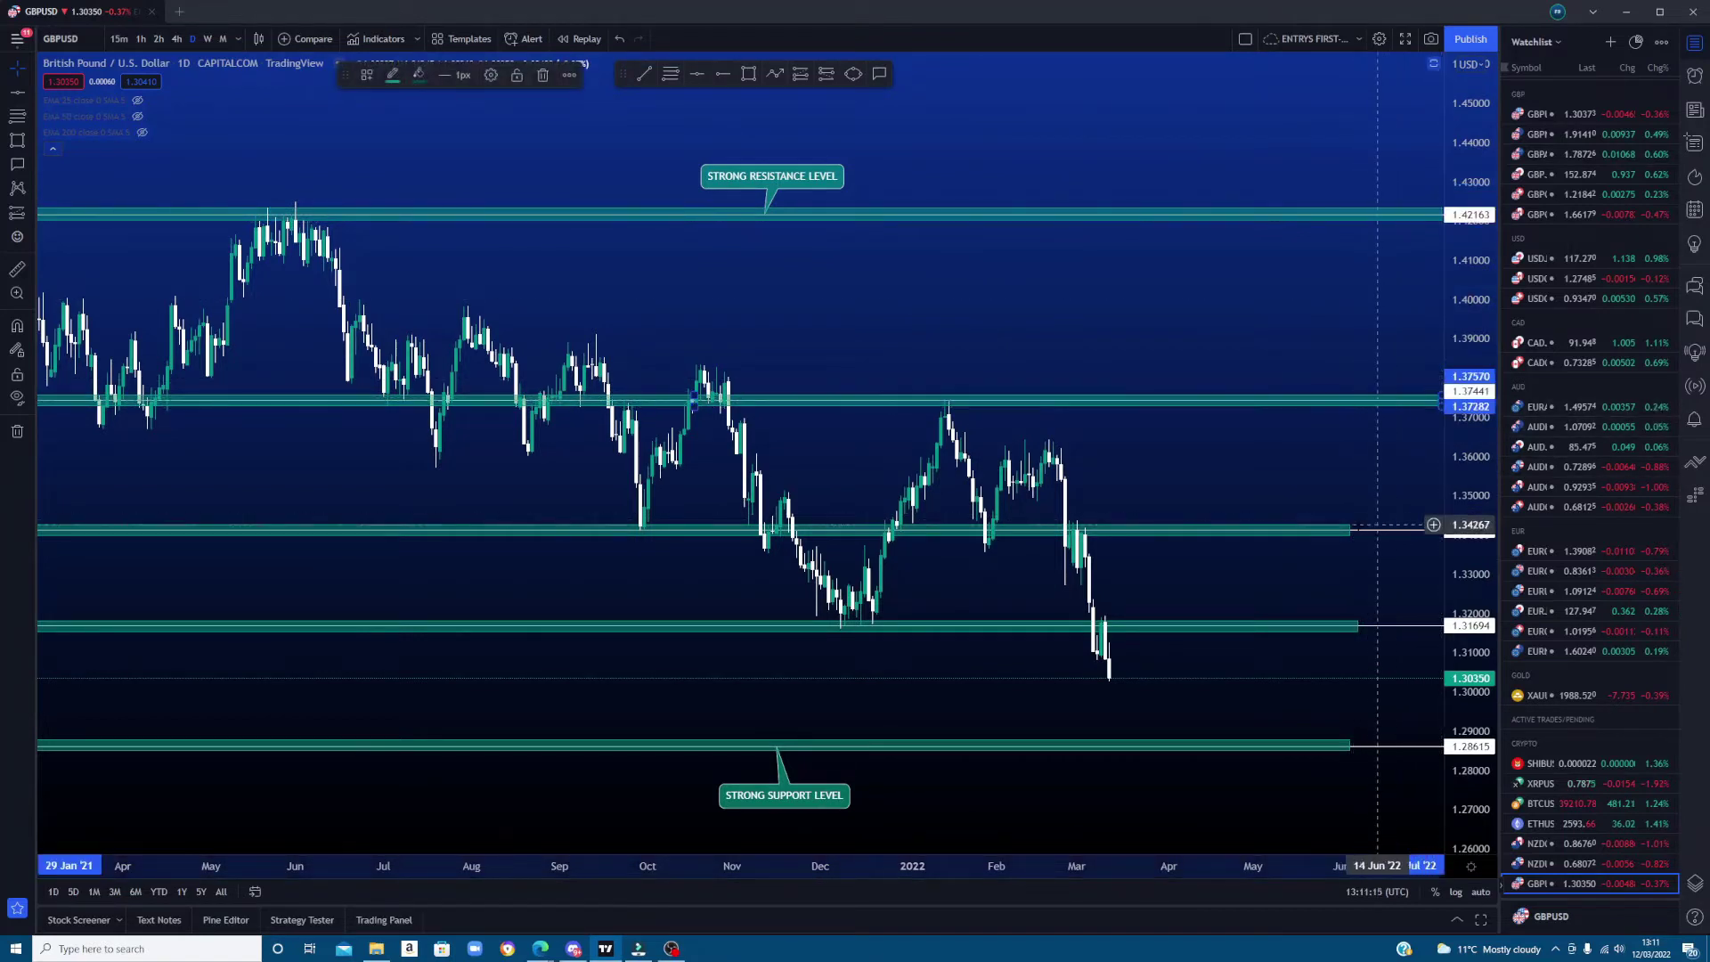
pyautogui.moveTo(1350, 530); pyautogui.dragTo(1458, 537)
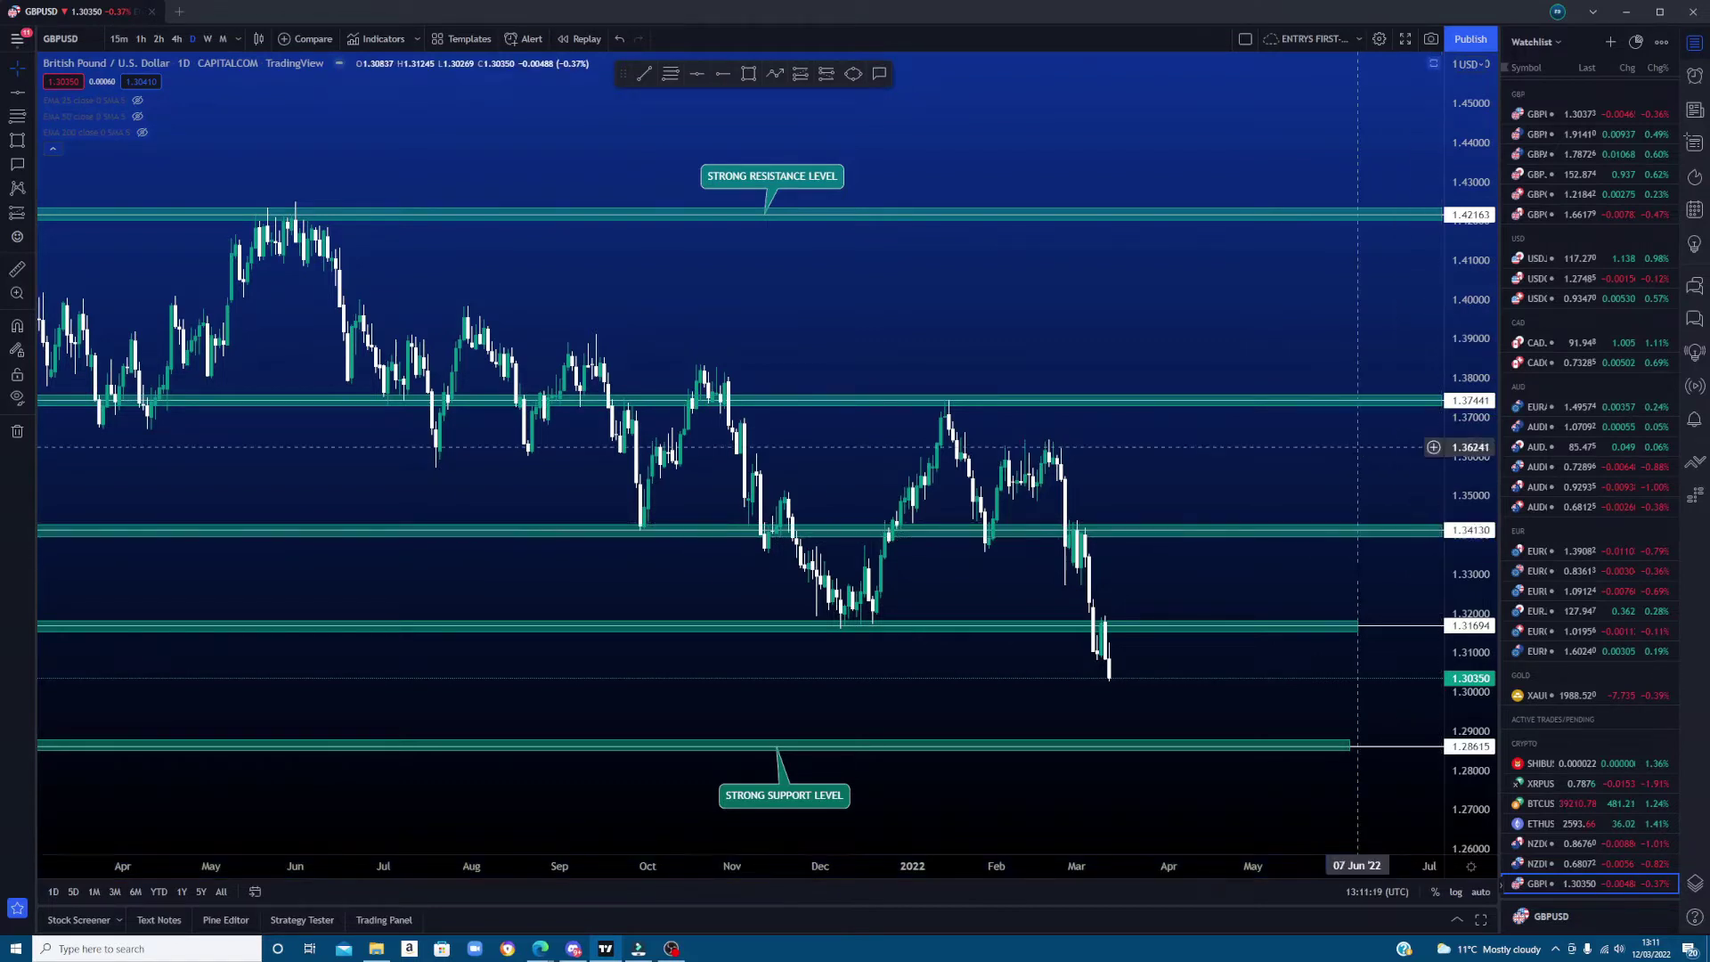
pyautogui.click(1357, 626)
pyautogui.moveTo(1357, 626); pyautogui.dragTo(1443, 627)
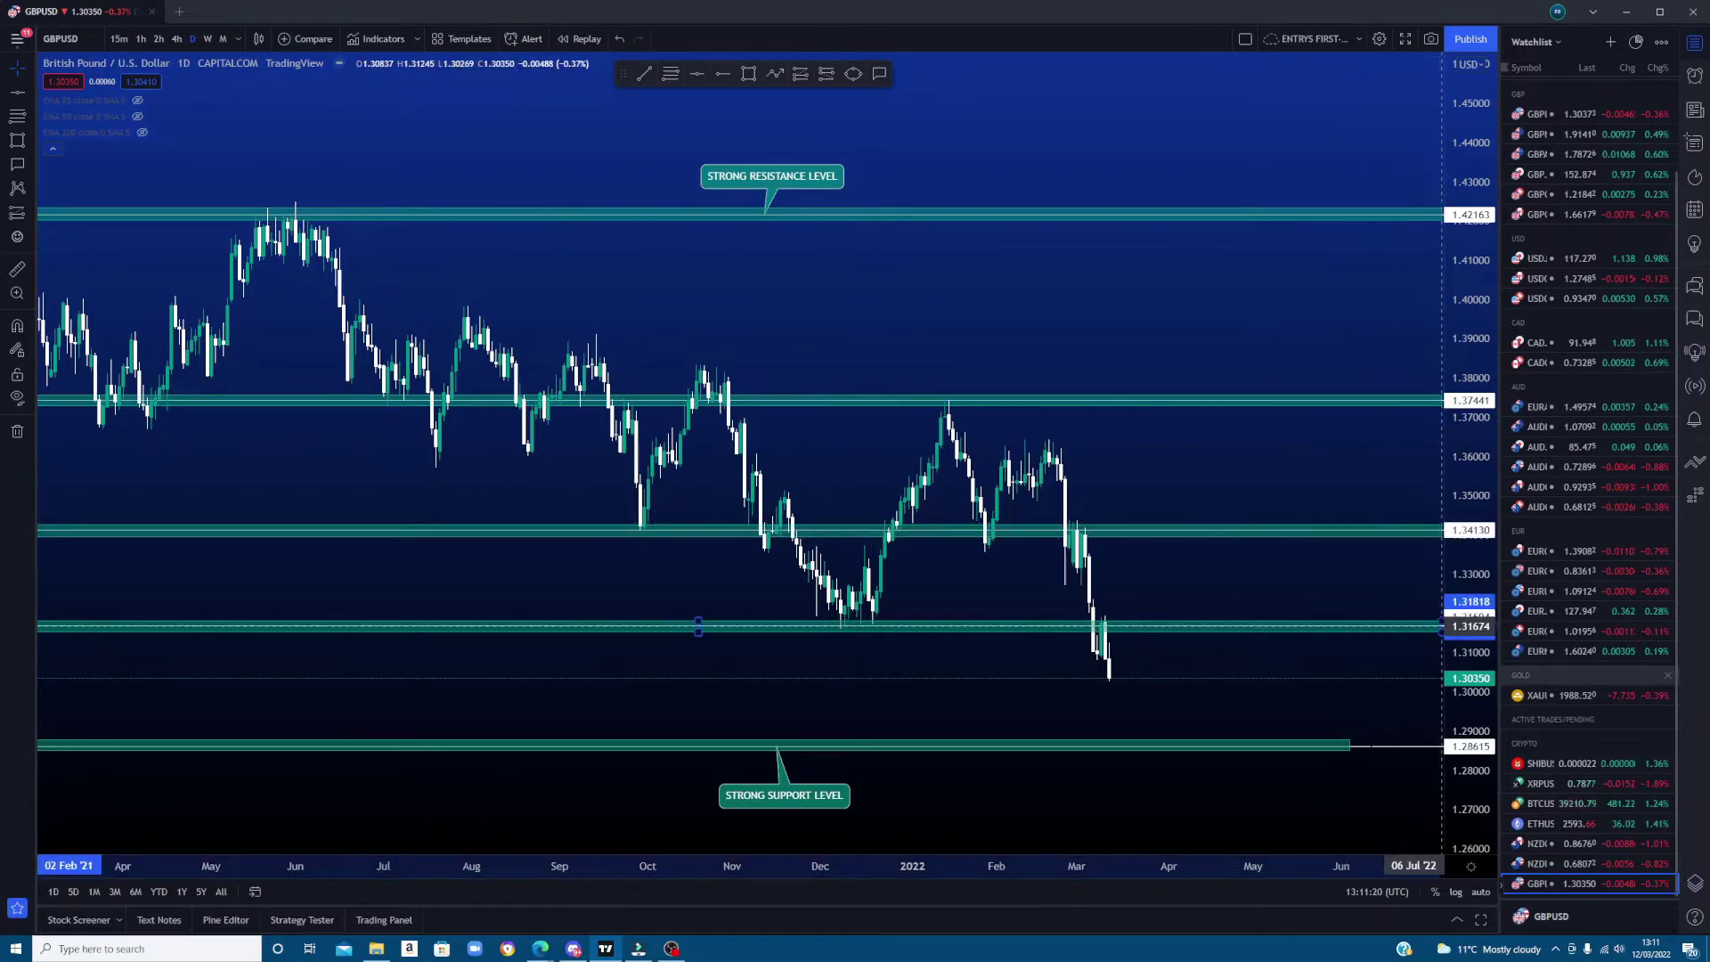
pyautogui.moveTo(1350, 747); pyautogui.dragTo(1443, 746)
pyautogui.click(1301, 690)
pyautogui.moveTo(1301, 690)
pyautogui.mouseDown()
pyautogui.moveTo(1283, 693)
pyautogui.moveTo(1312, 698)
pyautogui.mouseUp()
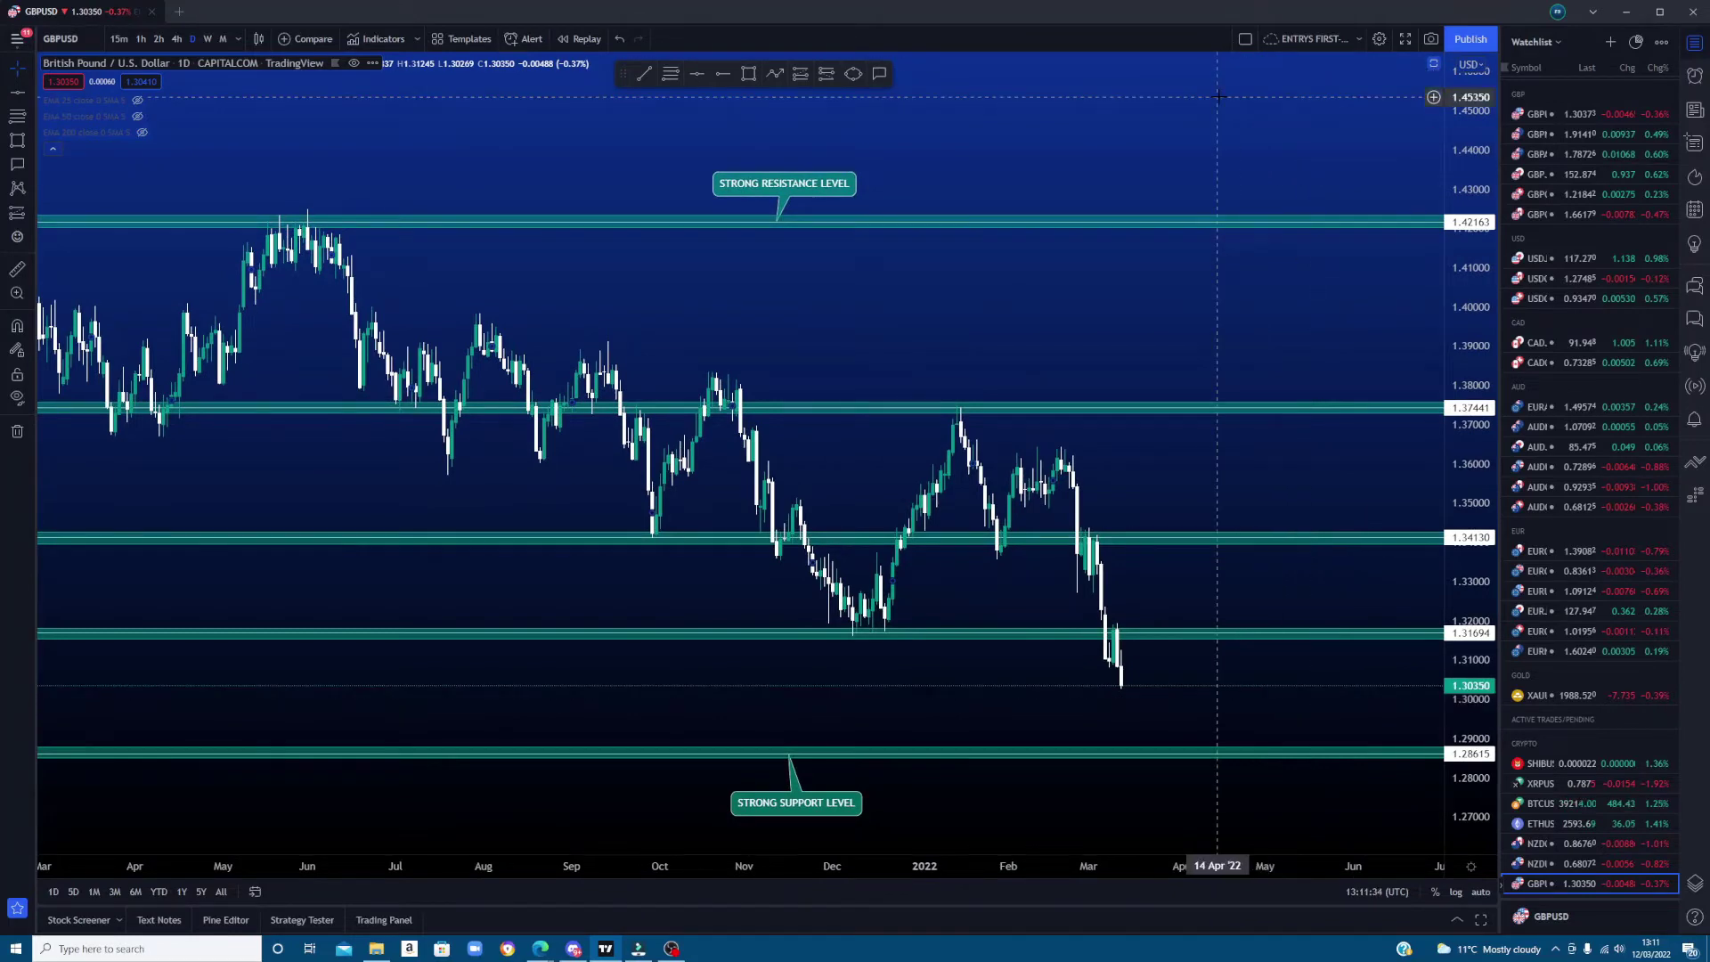